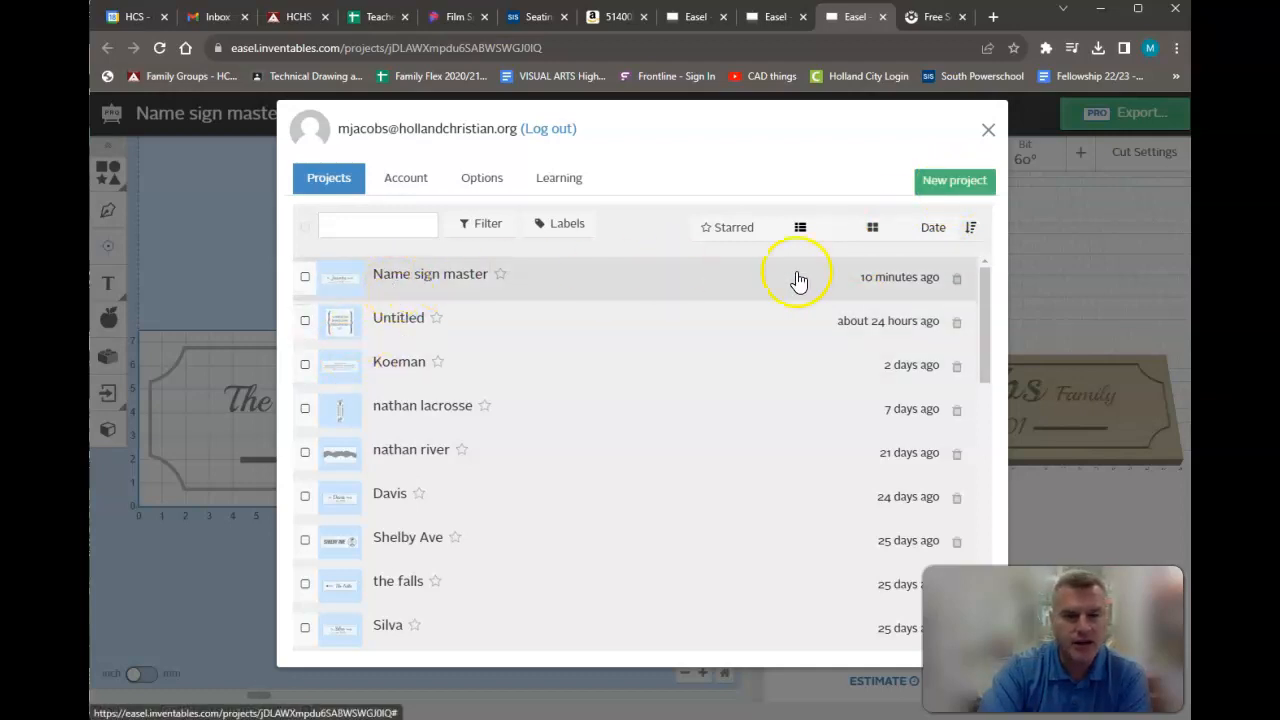
# - Open the Name sign master project and enlarge the 3D preview area beside the design canvas
pyautogui.click(420, 302)
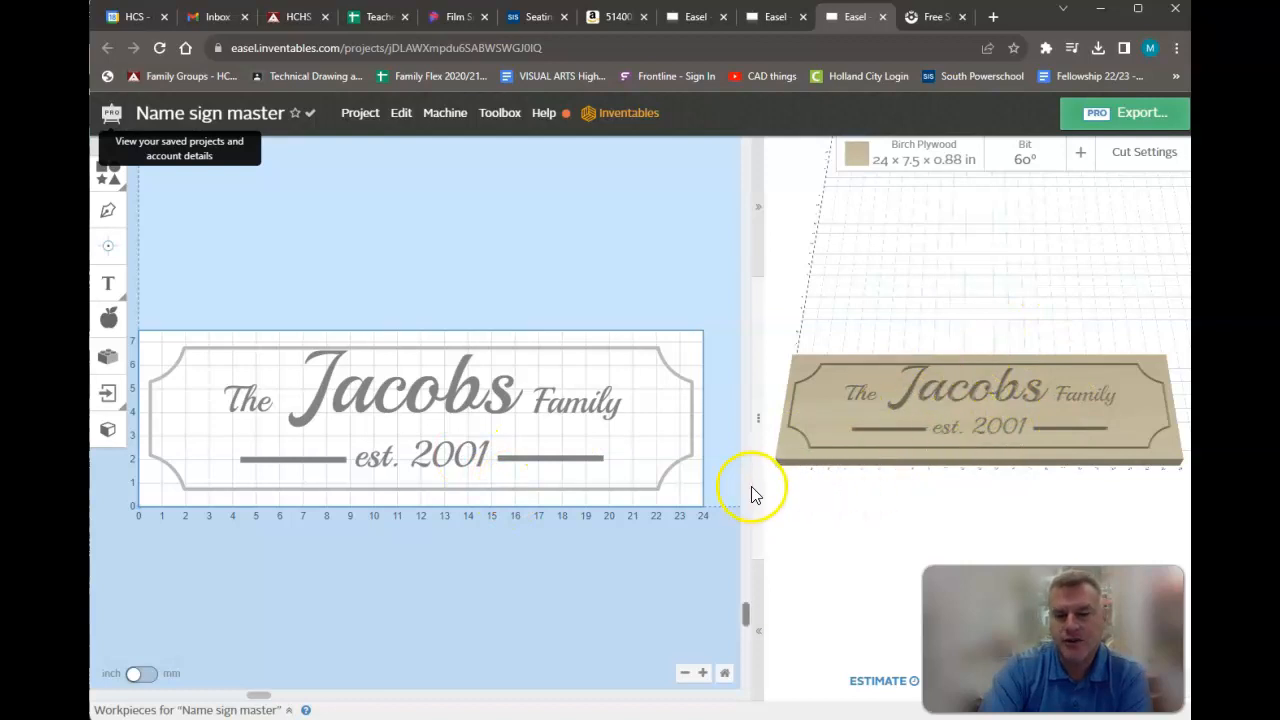
pyautogui.moveTo(755, 487); pyautogui.dragTo(717, 490)
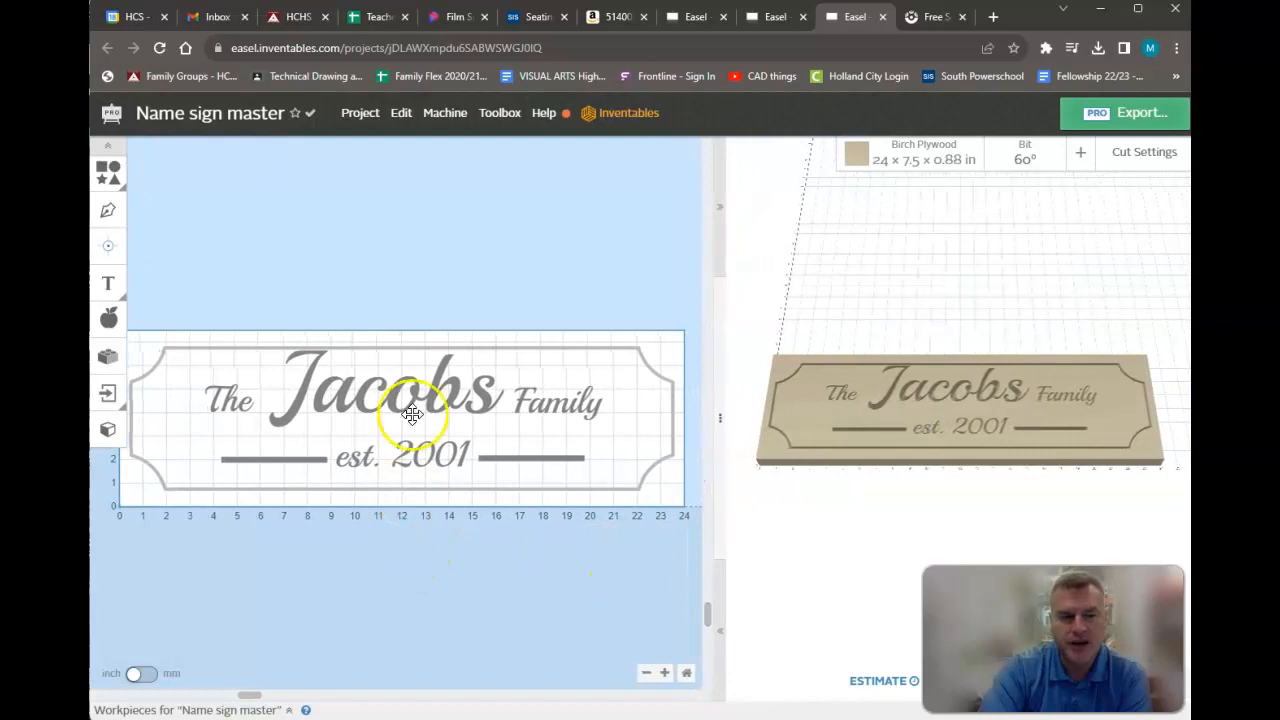
pyautogui.click(646, 673)
pyautogui.click(646, 673)
pyautogui.click(664, 673)
pyautogui.click(664, 673)
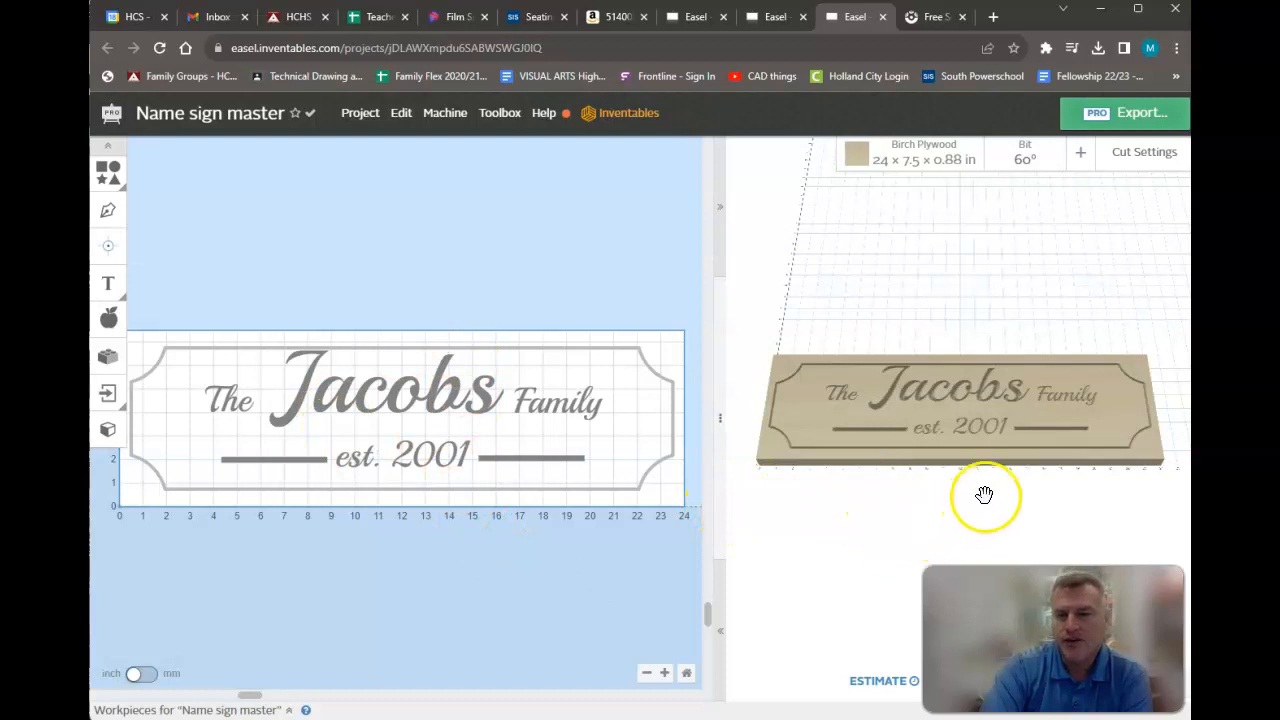
# - Look through the available material types and change the workpiece material to 2-Color Acrylic
pyautogui.click(906, 162)
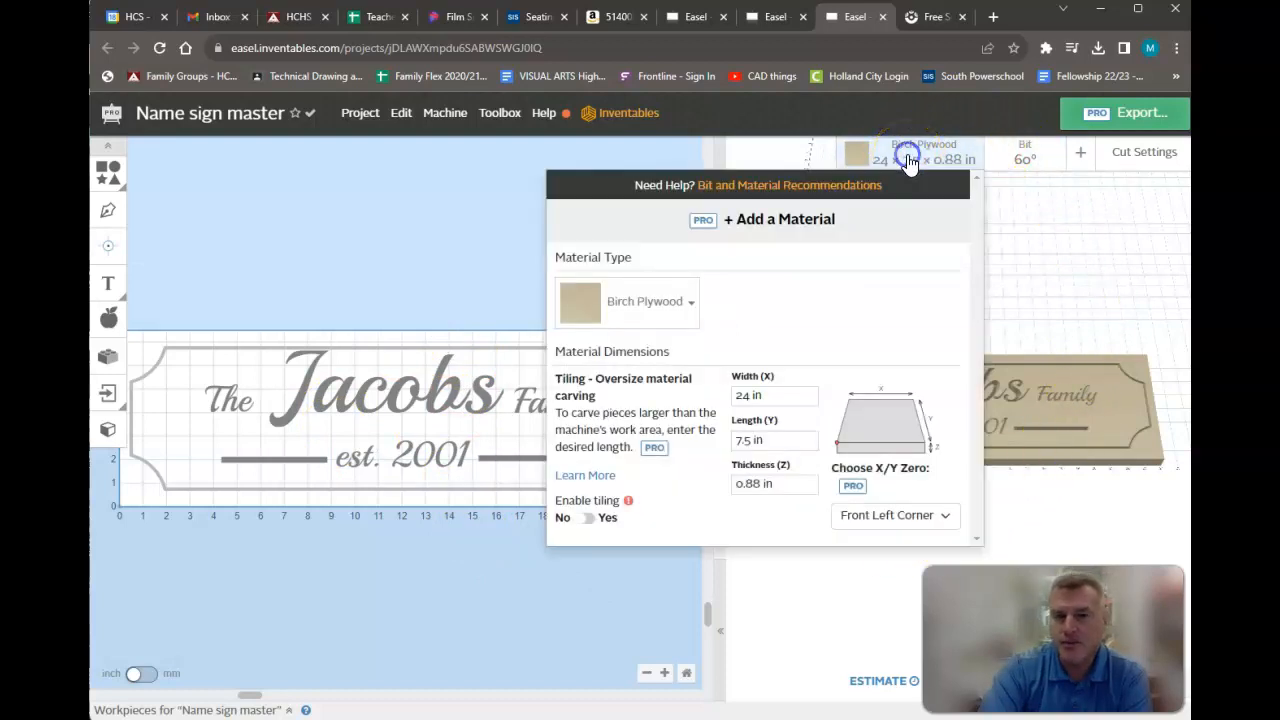
pyautogui.click(639, 311)
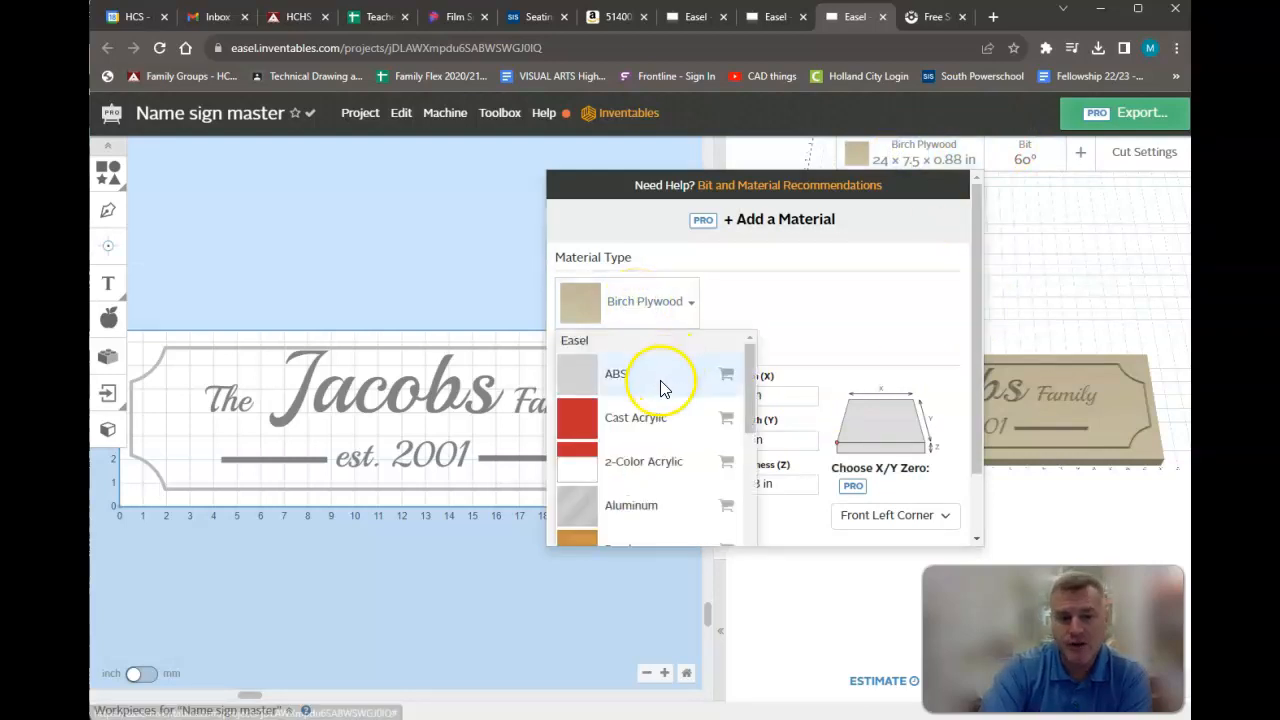
pyautogui.scroll(-2, 652, 477)
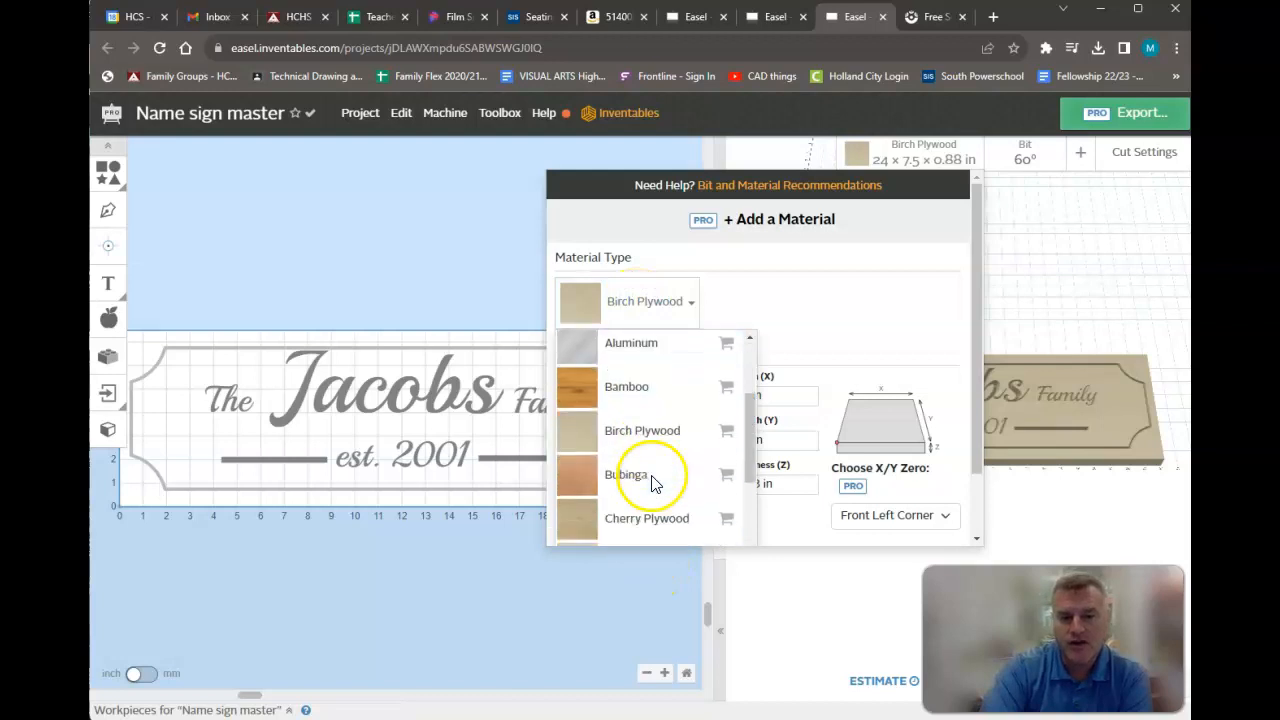
pyautogui.scroll(-3, 652, 480)
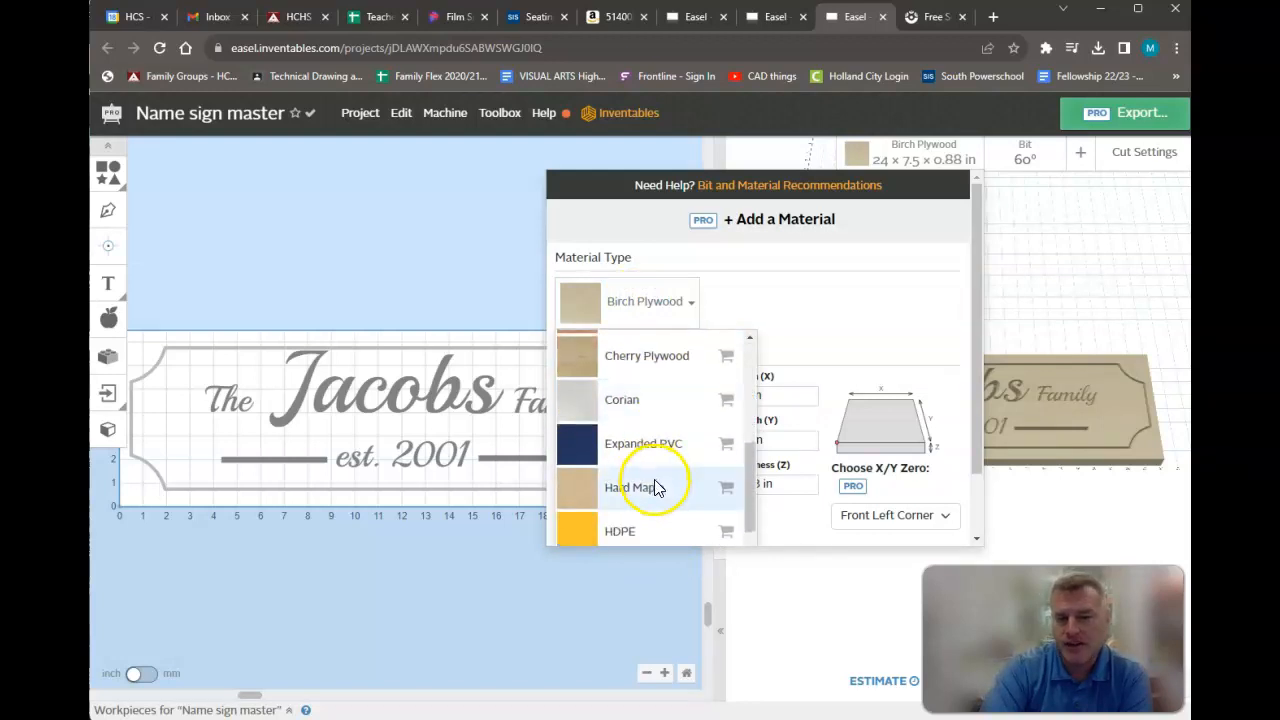
pyautogui.scroll(-6, 655, 487)
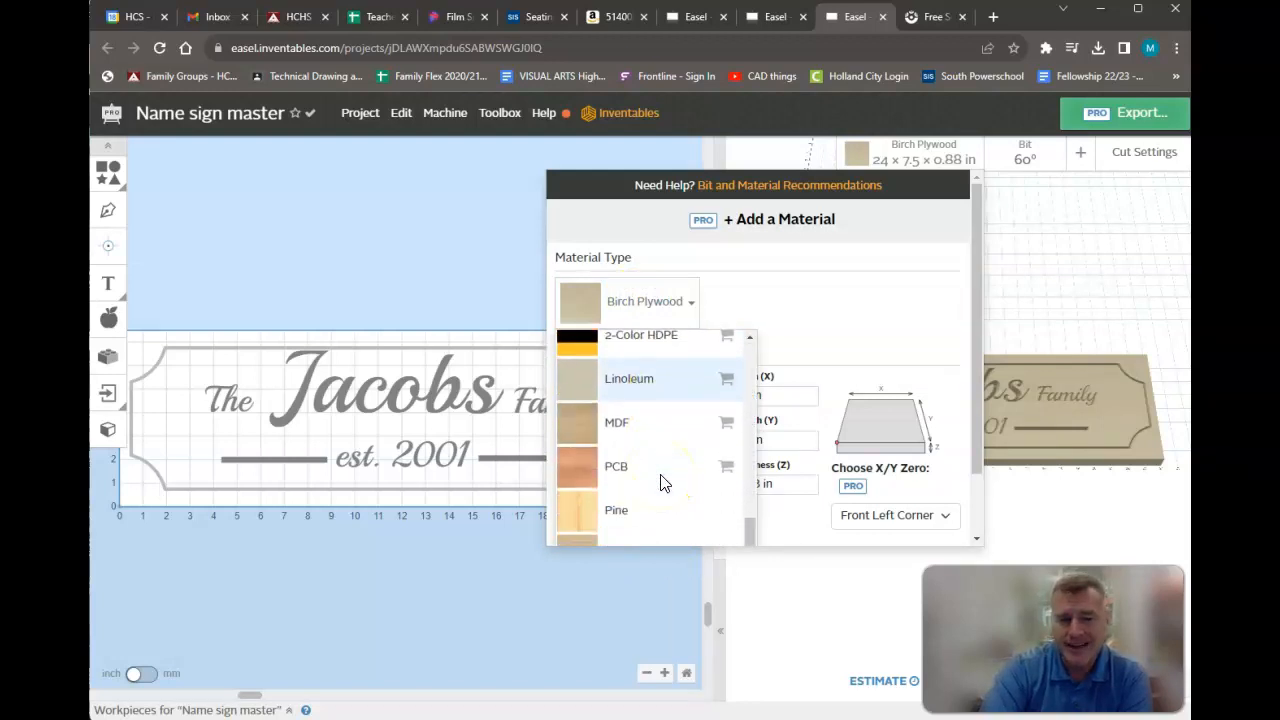
pyautogui.click(680, 487)
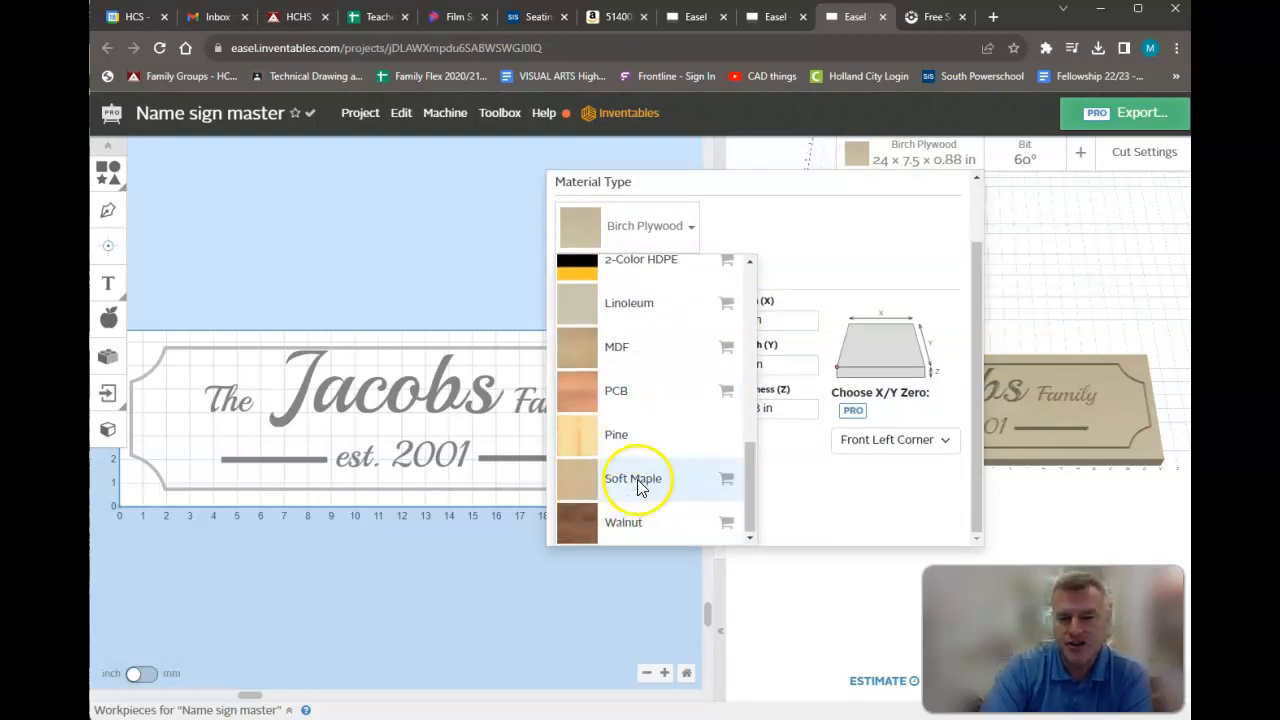
pyautogui.scroll(5, 645, 485)
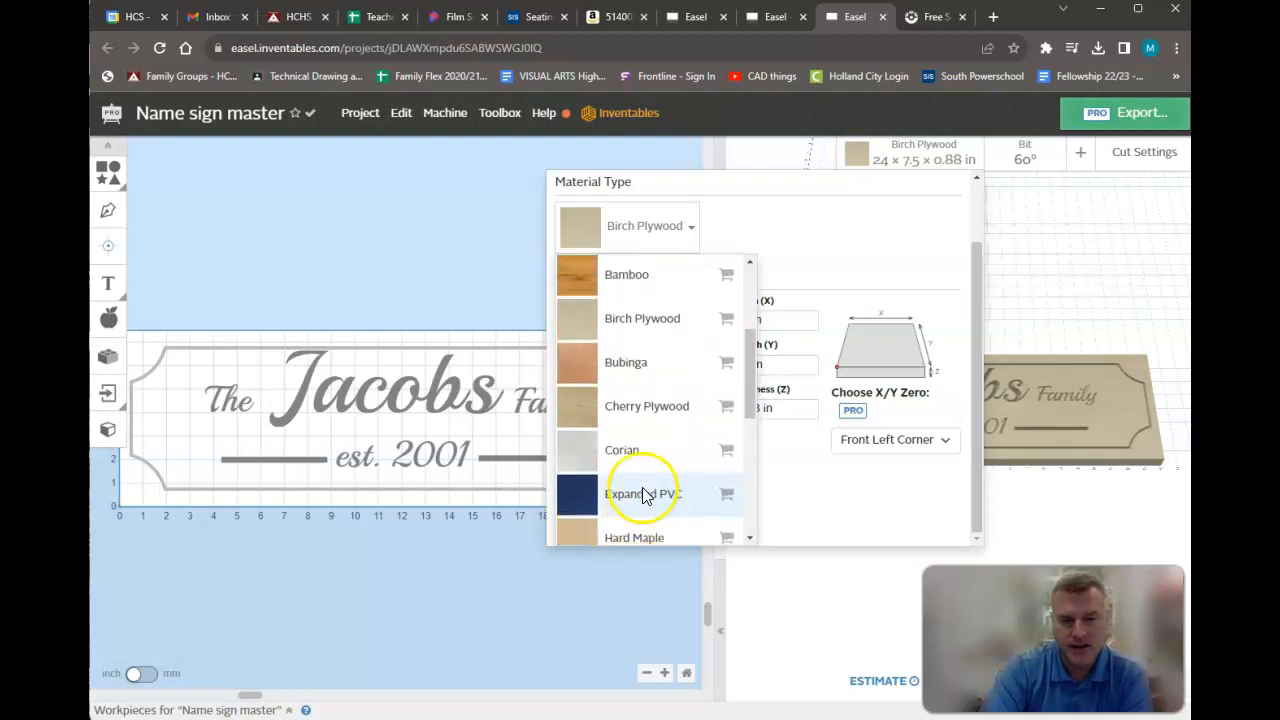
pyautogui.scroll(3, 646, 488)
pyautogui.scroll(-1, 651, 477)
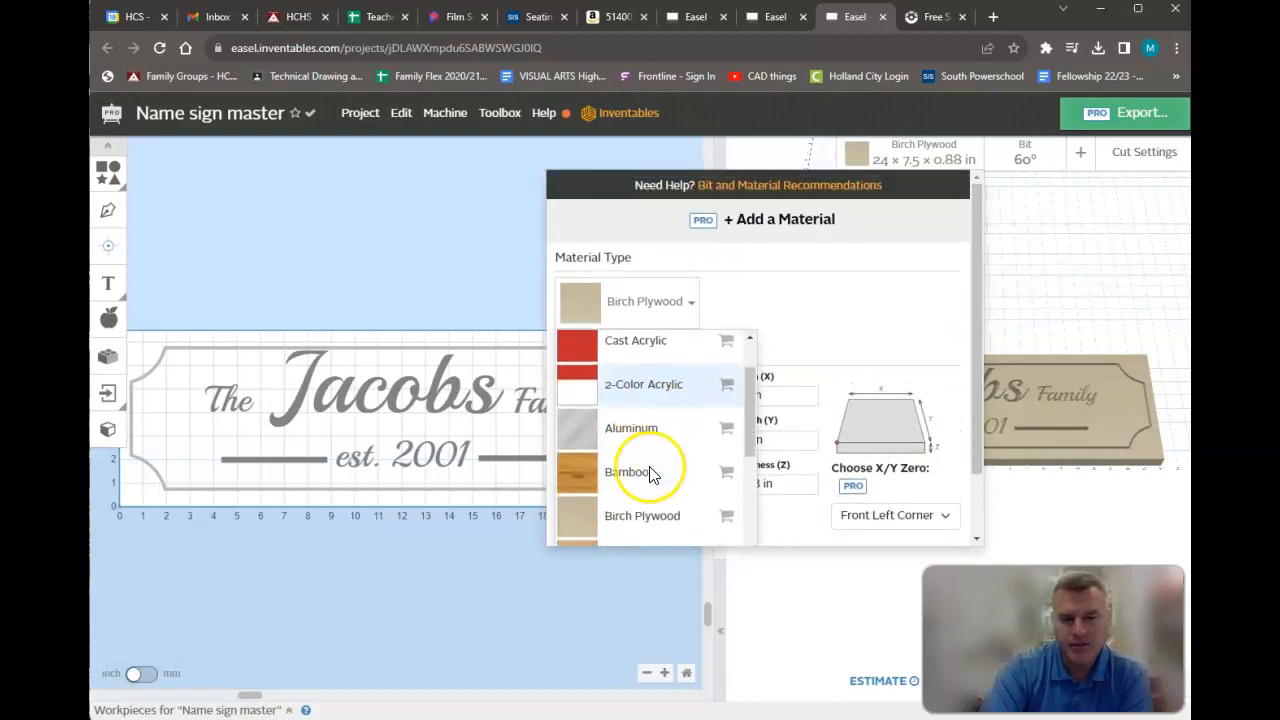
pyautogui.click(628, 393)
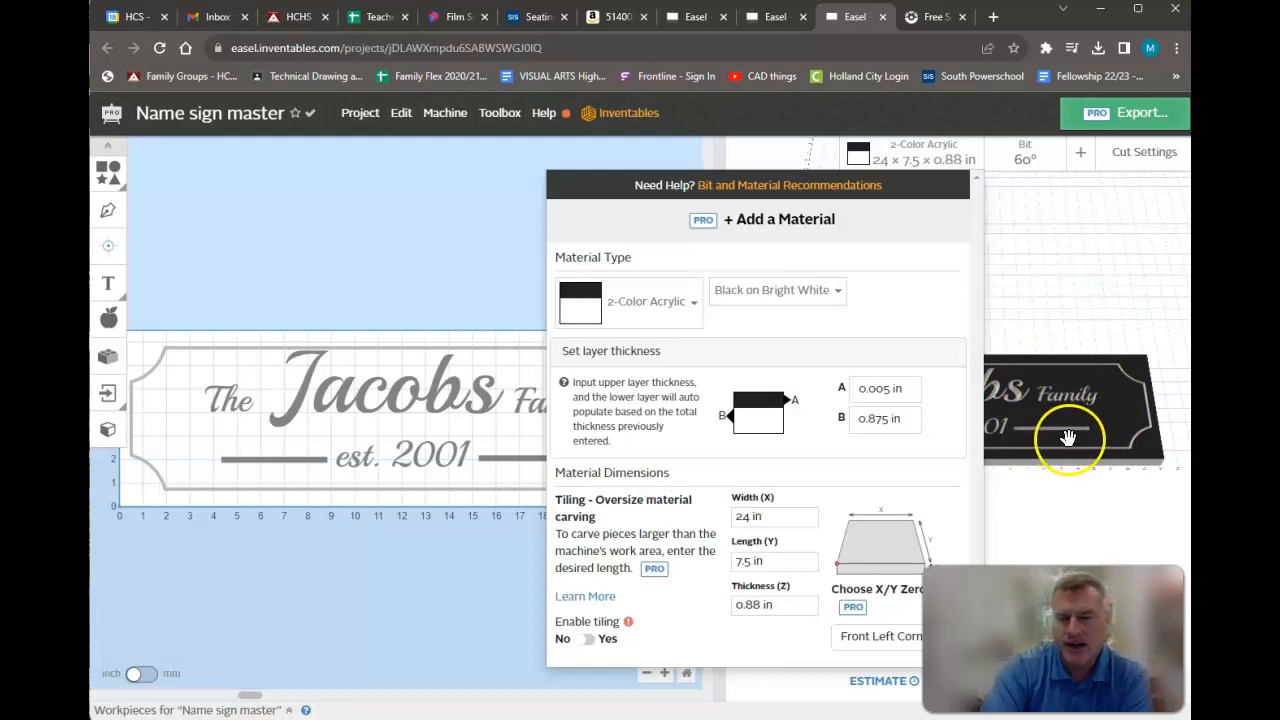
pyautogui.click(1032, 302)
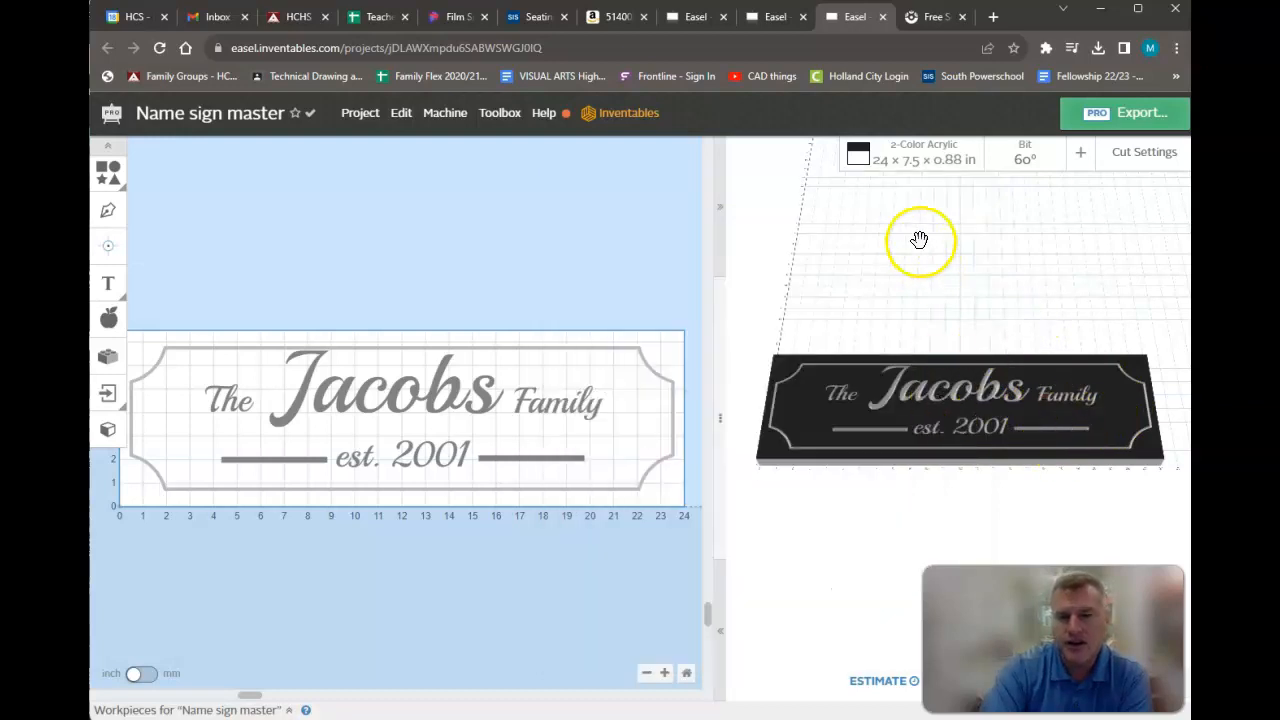
# - Set the workpiece material type back to Birch Plywood
pyautogui.click(915, 156)
pyautogui.click(617, 303)
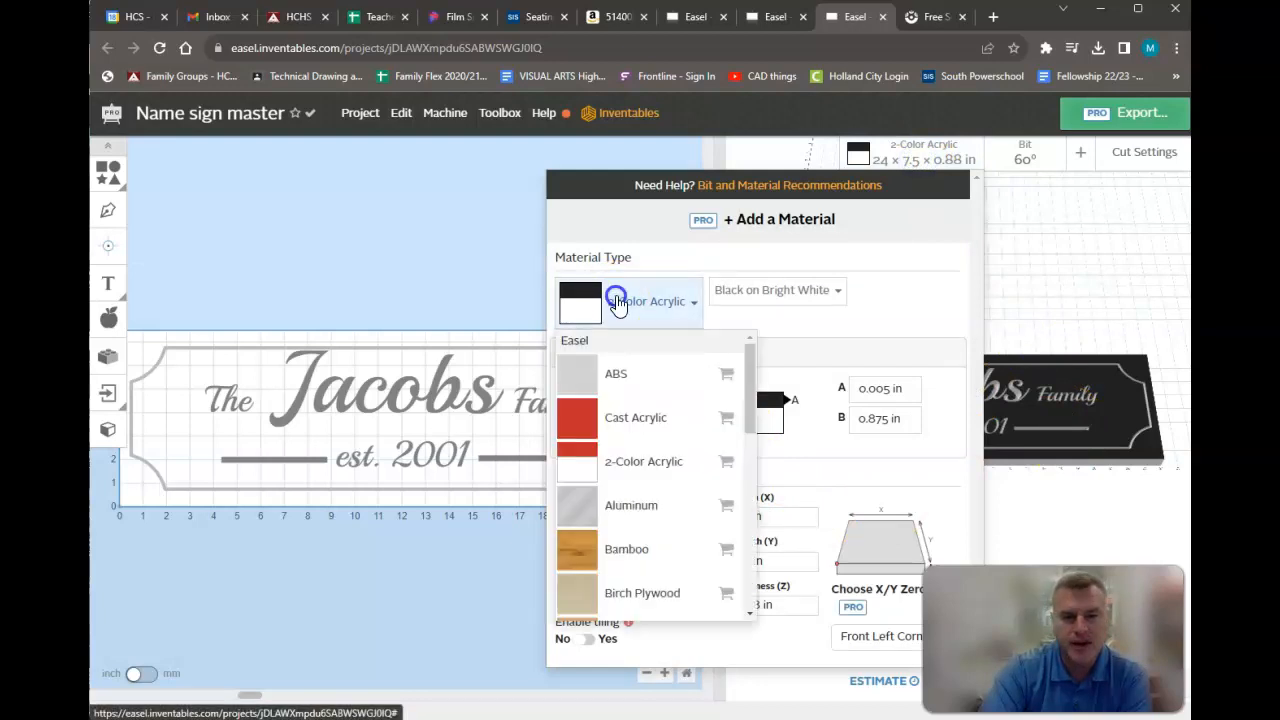
pyautogui.scroll(-2, 647, 474)
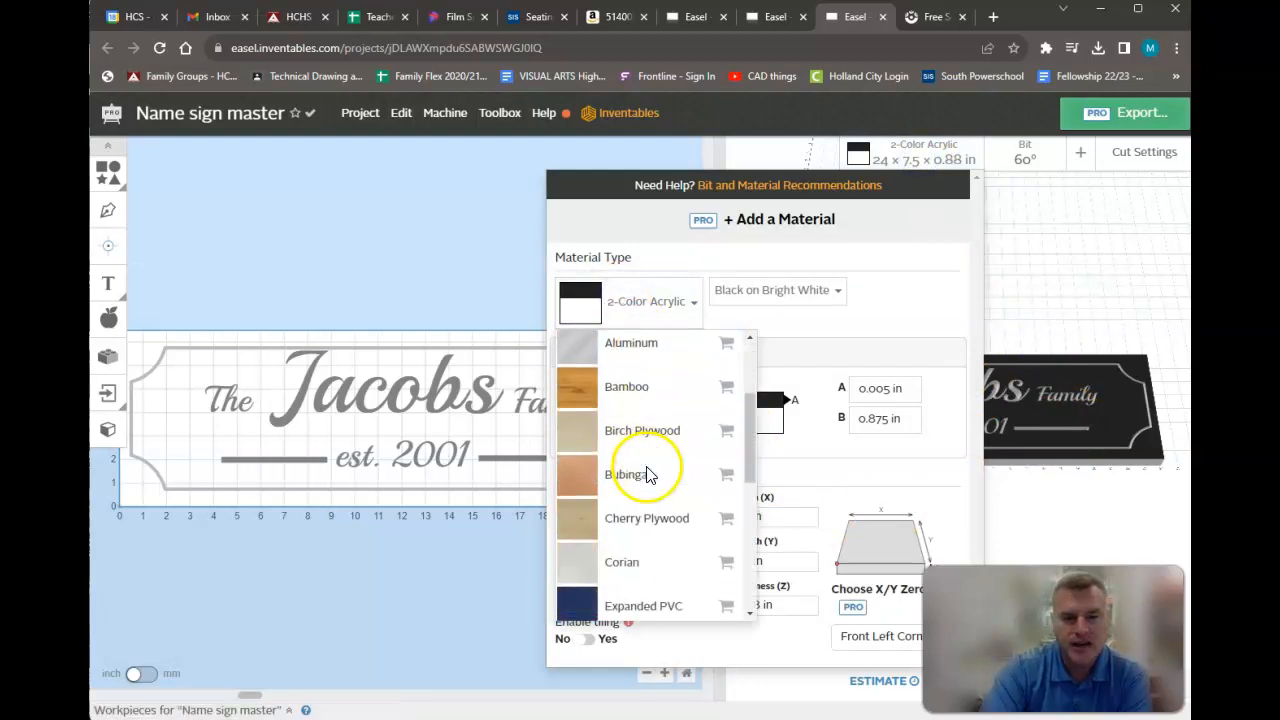
pyautogui.click(645, 432)
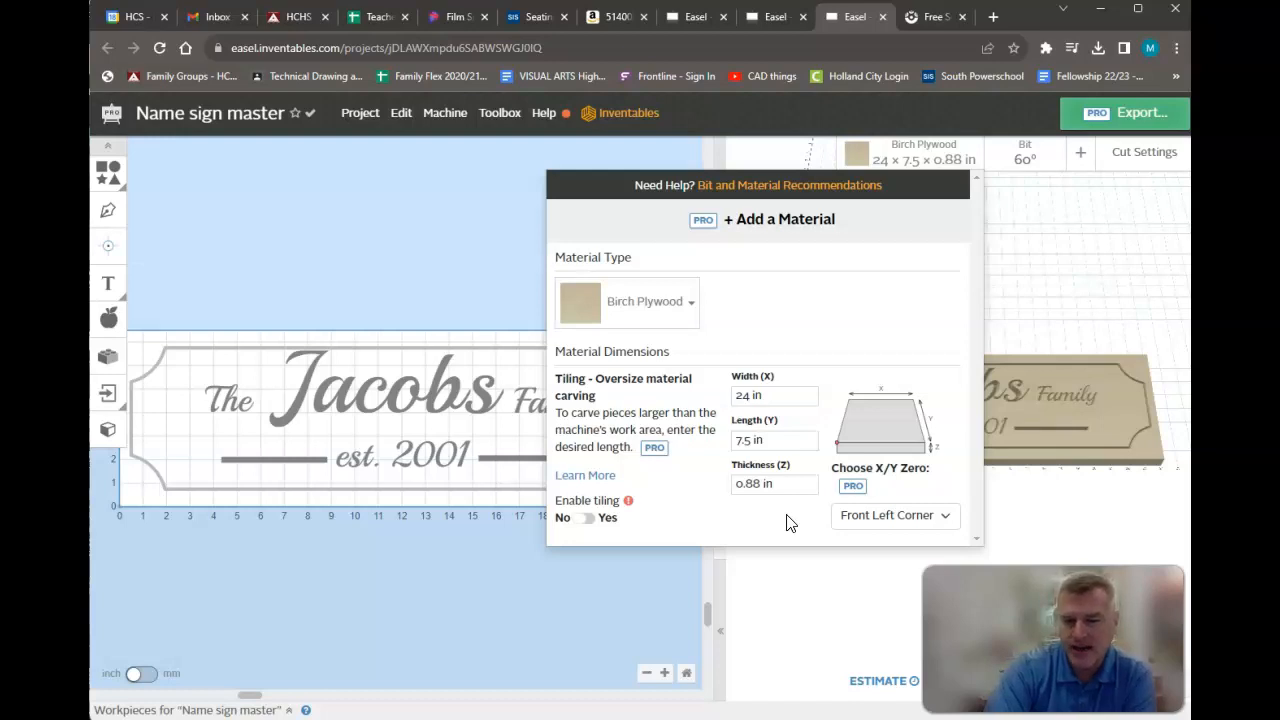
# - Switch the X/Y zero to Center, return it to Front Left Corner, and leave the material settings
pyautogui.click(750, 497)
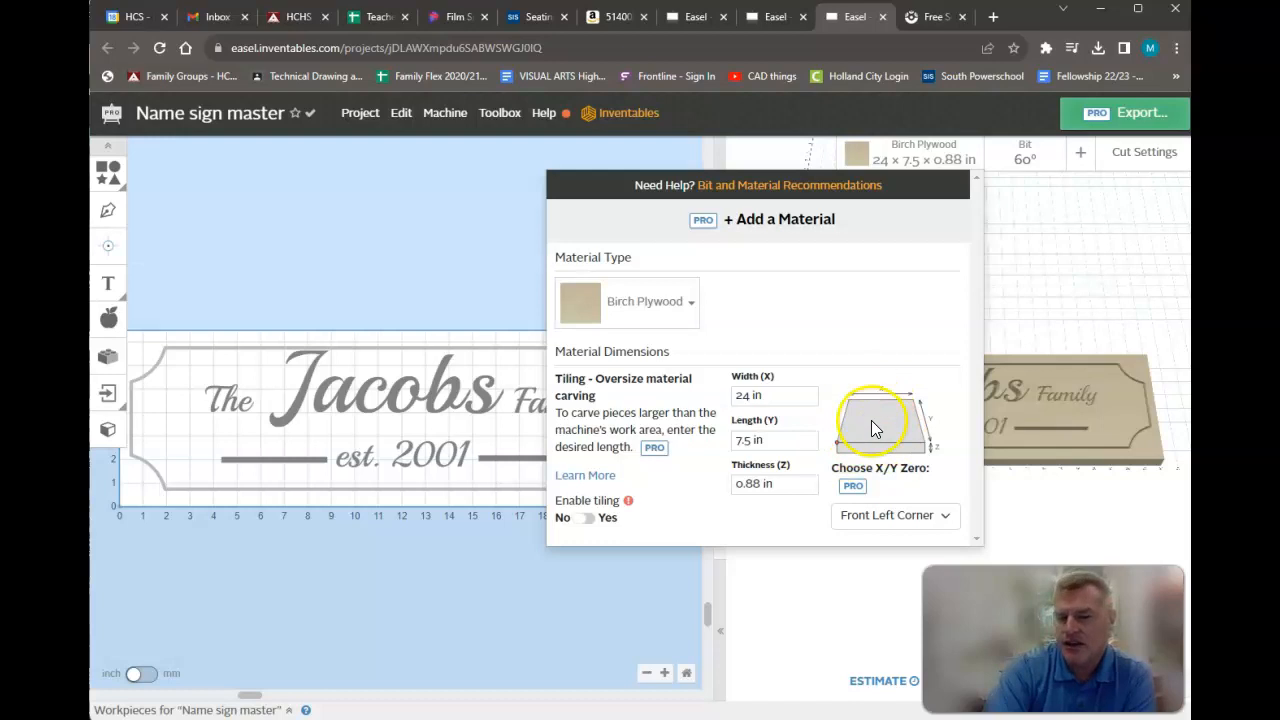
pyautogui.click(912, 521)
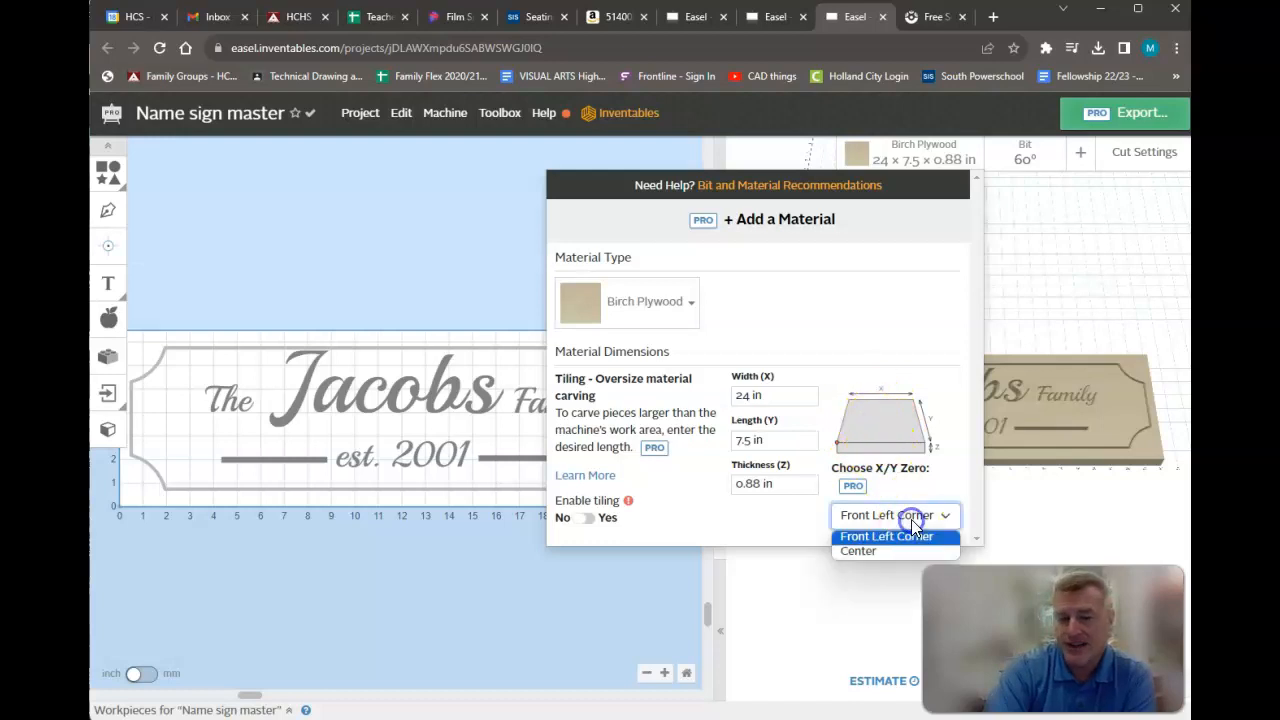
pyautogui.click(867, 553)
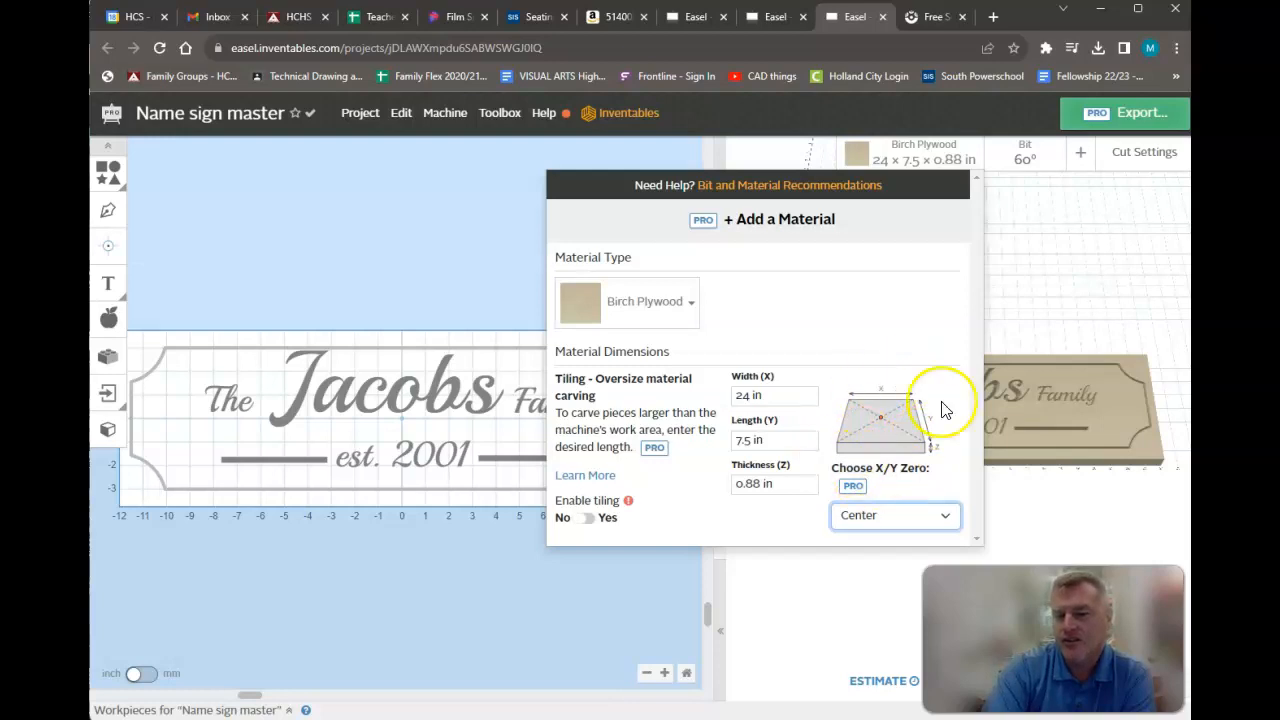
pyautogui.click(945, 515)
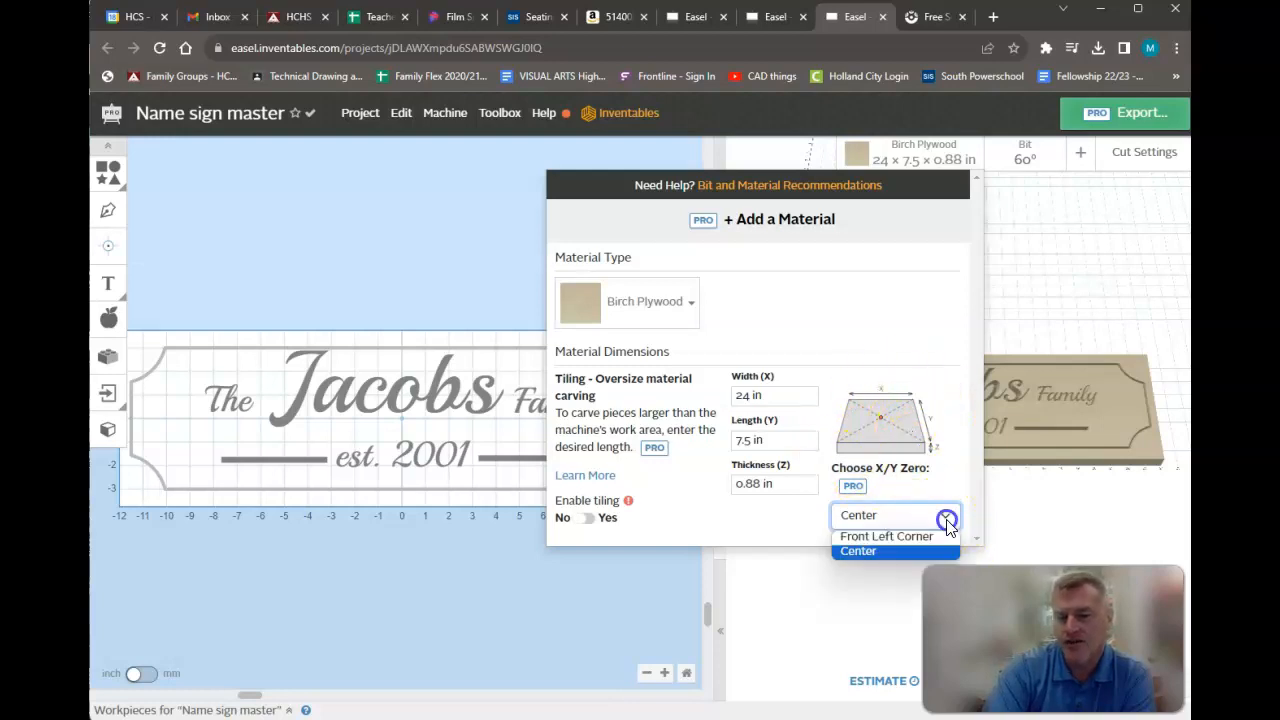
pyautogui.click(870, 537)
pyautogui.click(828, 621)
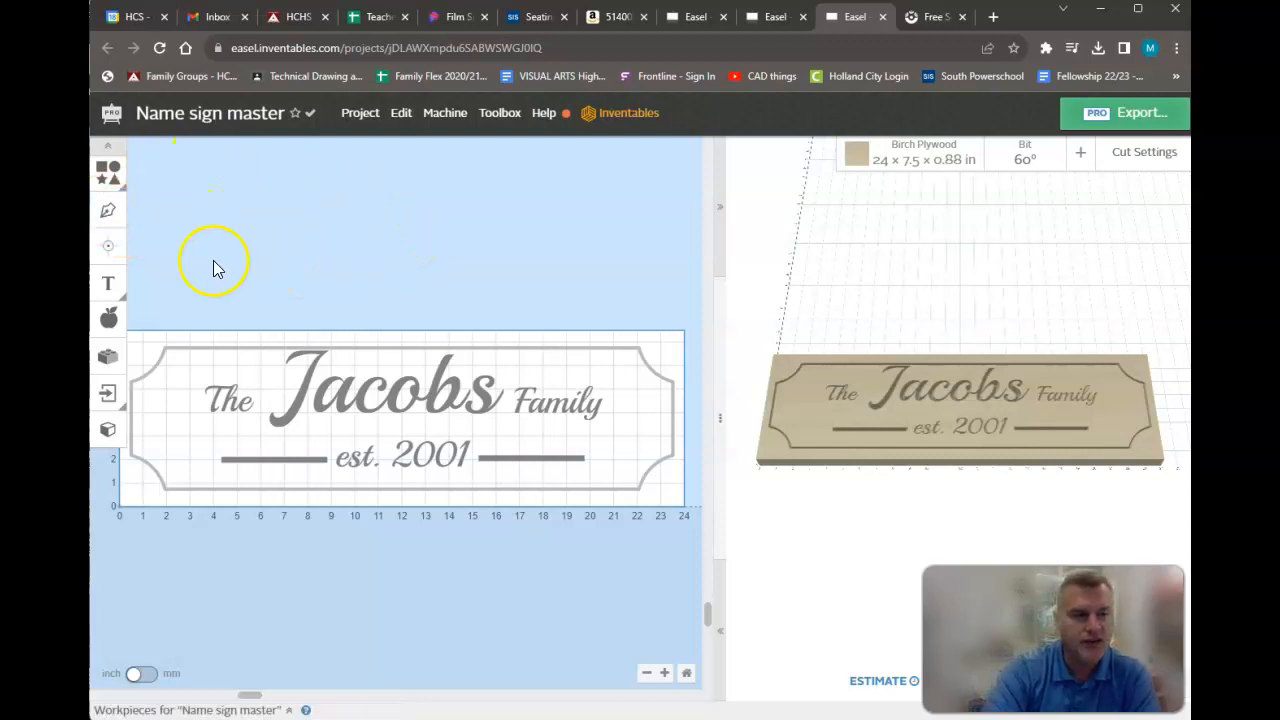
# - Review the drawing tools and look through the list of fonts available for text
pyautogui.click(112, 254)
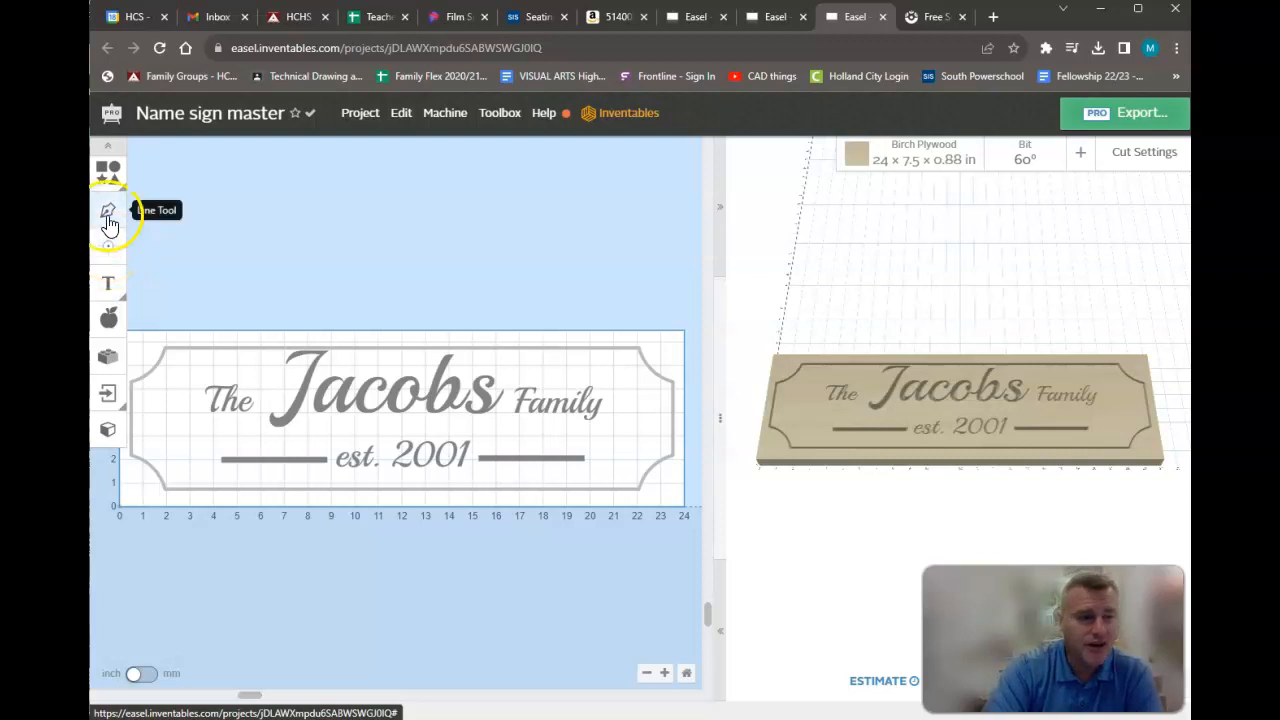
pyautogui.click(112, 173)
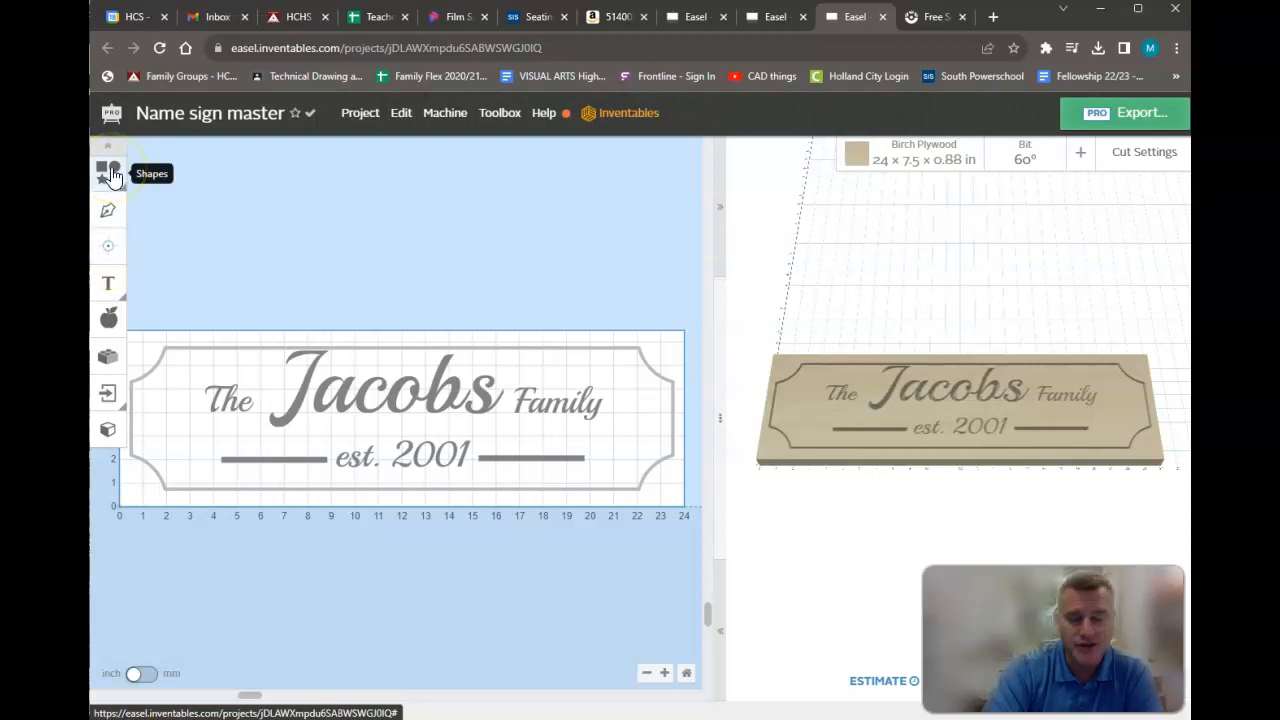
pyautogui.click(112, 288)
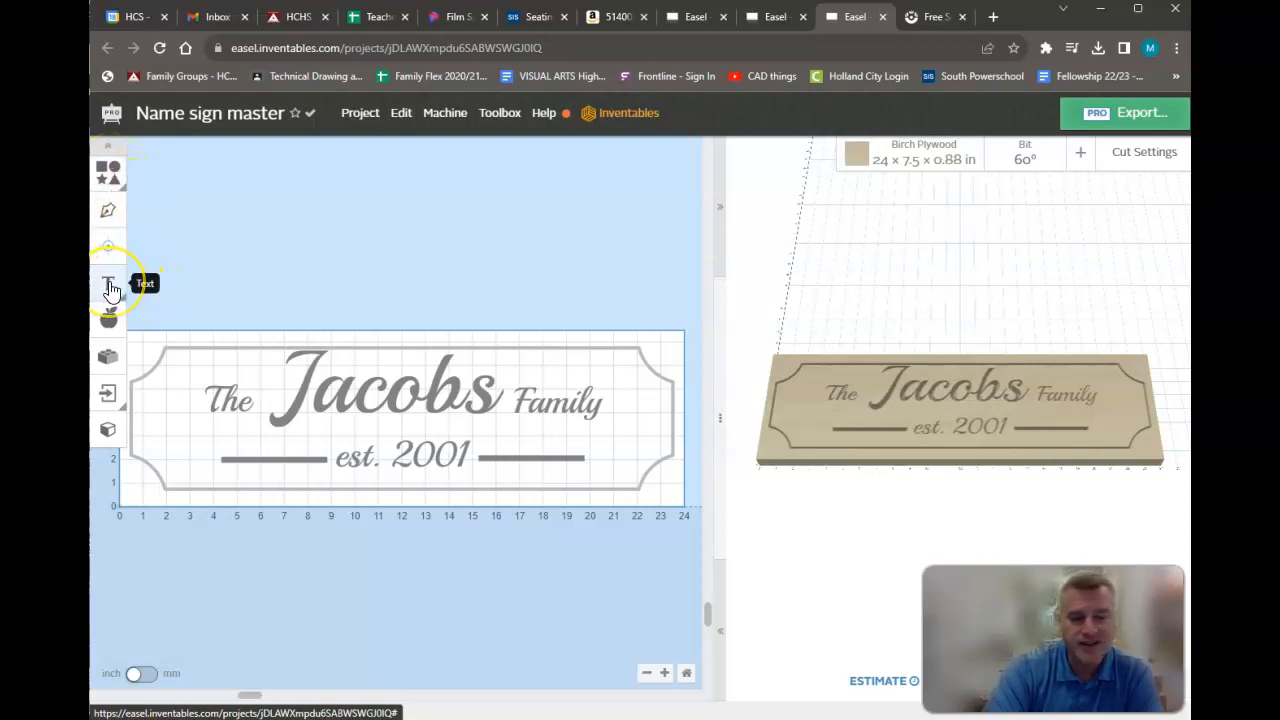
pyautogui.click(111, 288)
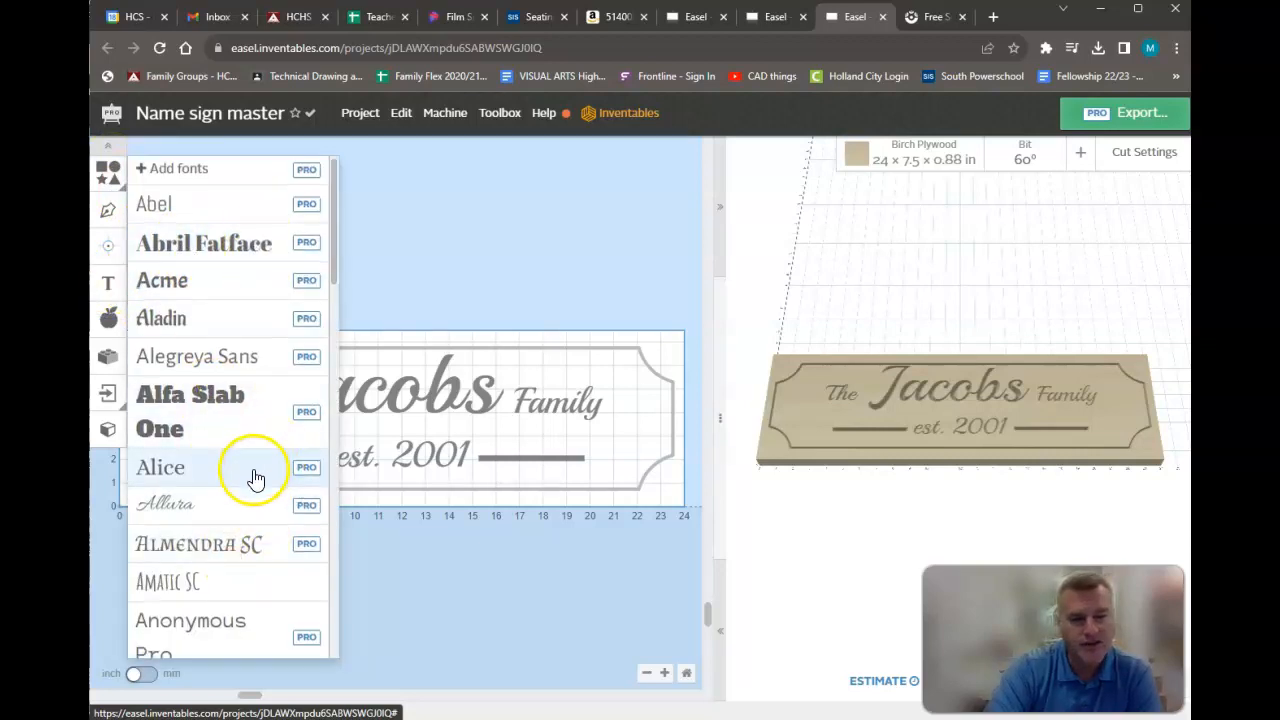
pyautogui.scroll(-5, 257, 480)
pyautogui.scroll(-8, 242, 460)
pyautogui.scroll(8, 244, 448)
pyautogui.scroll(5, 255, 440)
pyautogui.click(491, 308)
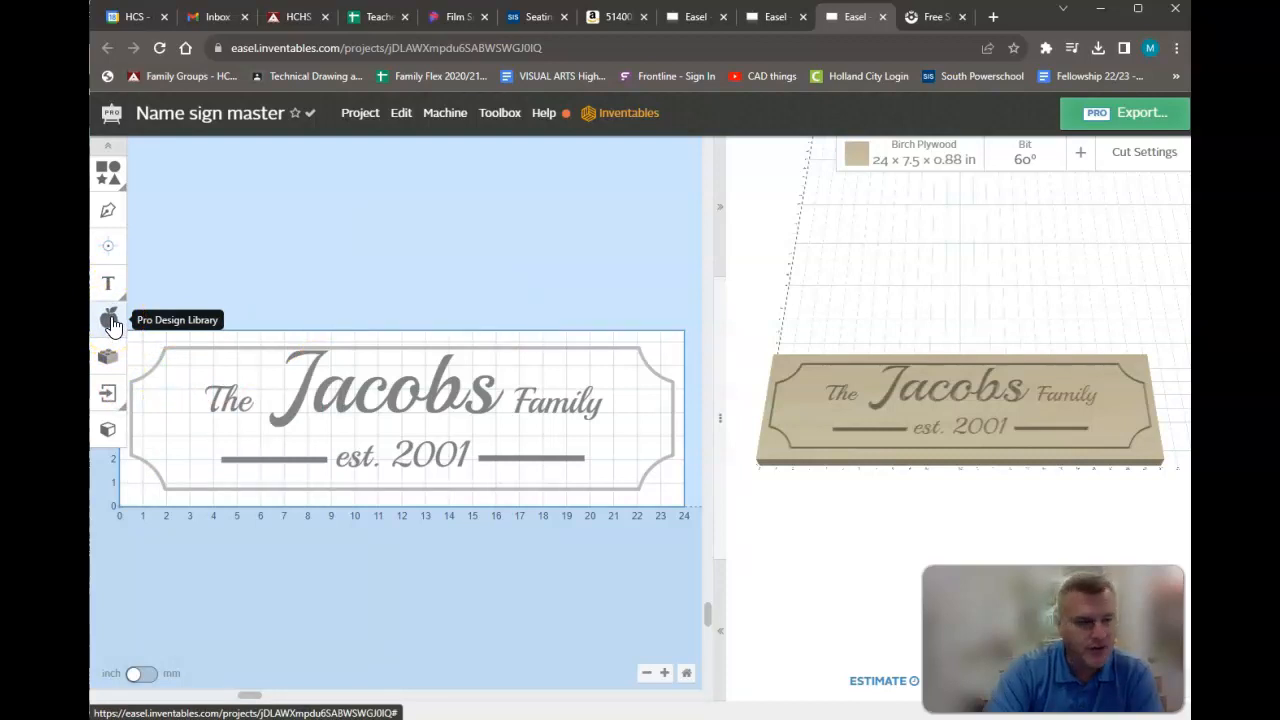
# - Review the file types and tracing options available for importing artwork
pyautogui.click(109, 360)
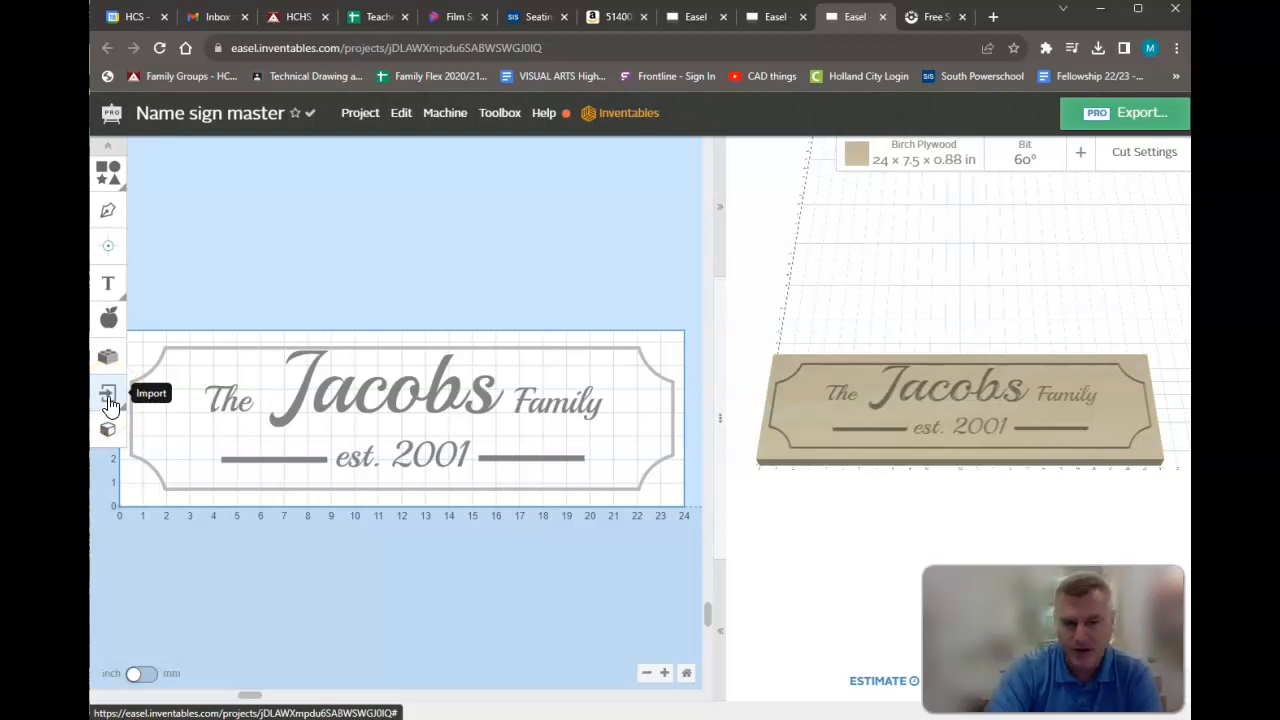
pyautogui.click(110, 402)
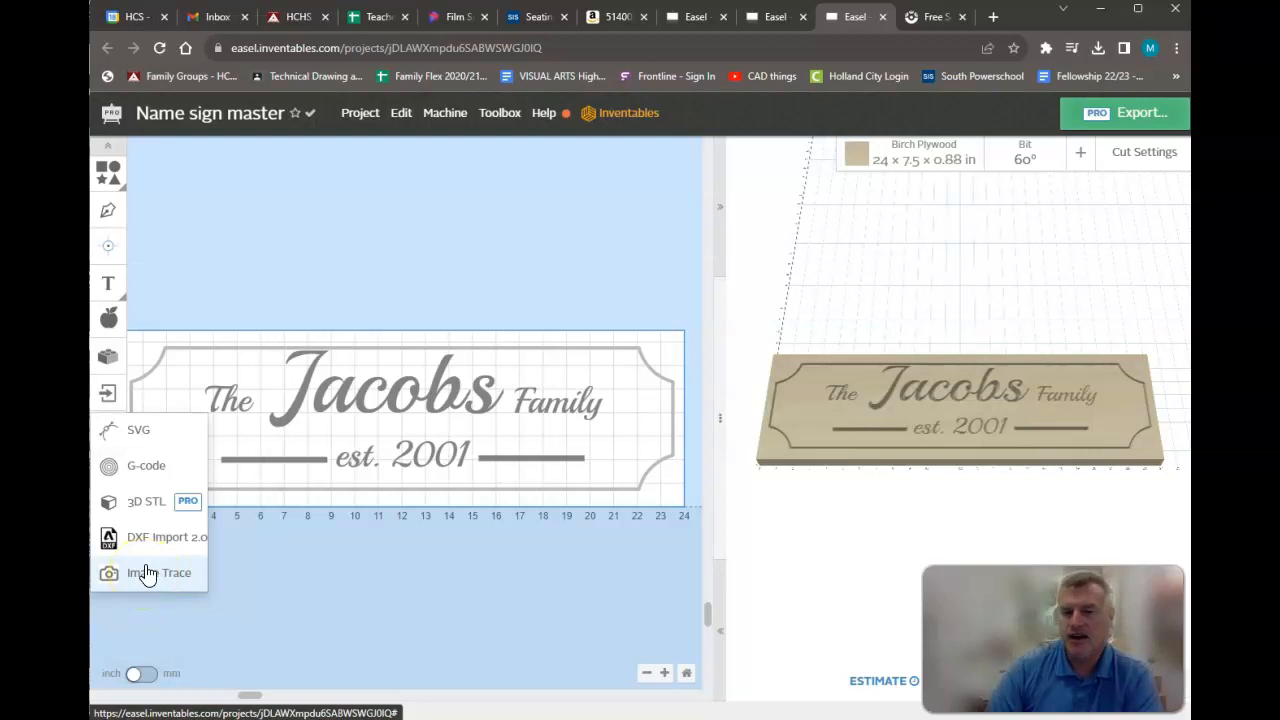
pyautogui.click(433, 216)
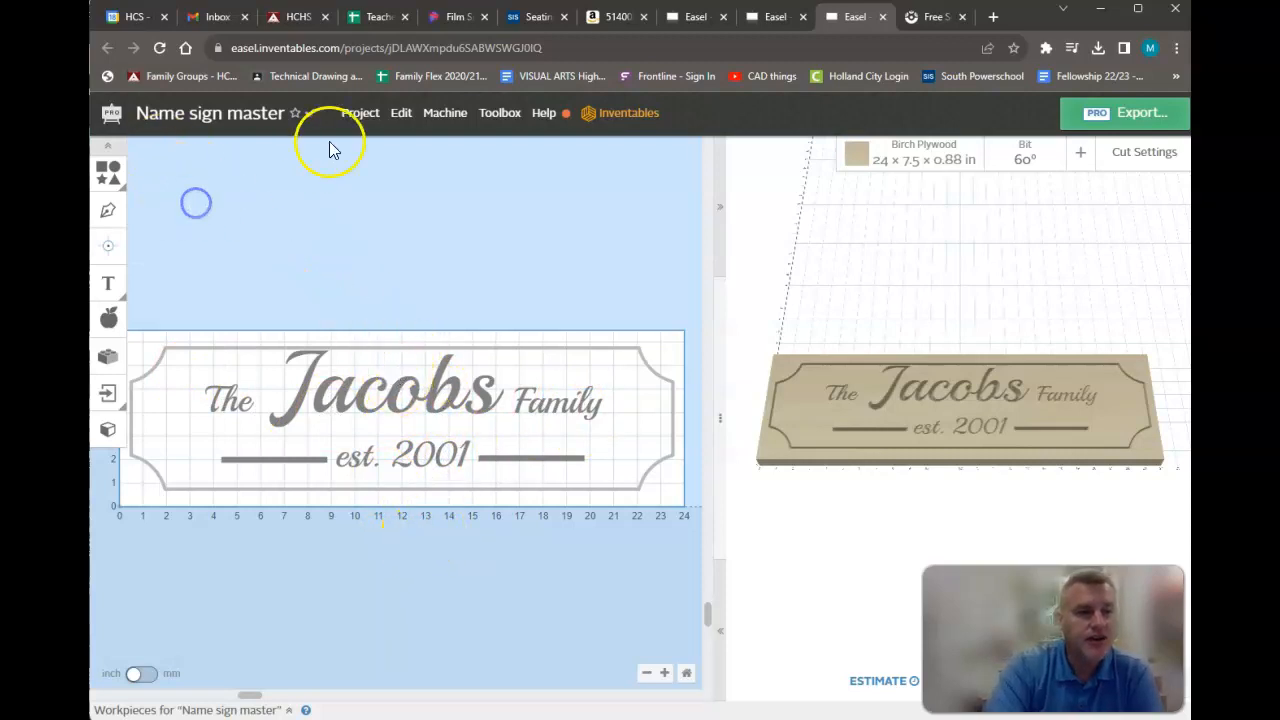
# - Review the project commands, including making a copy, and inspect the family name and "est. 2001" texts
pyautogui.click(360, 113)
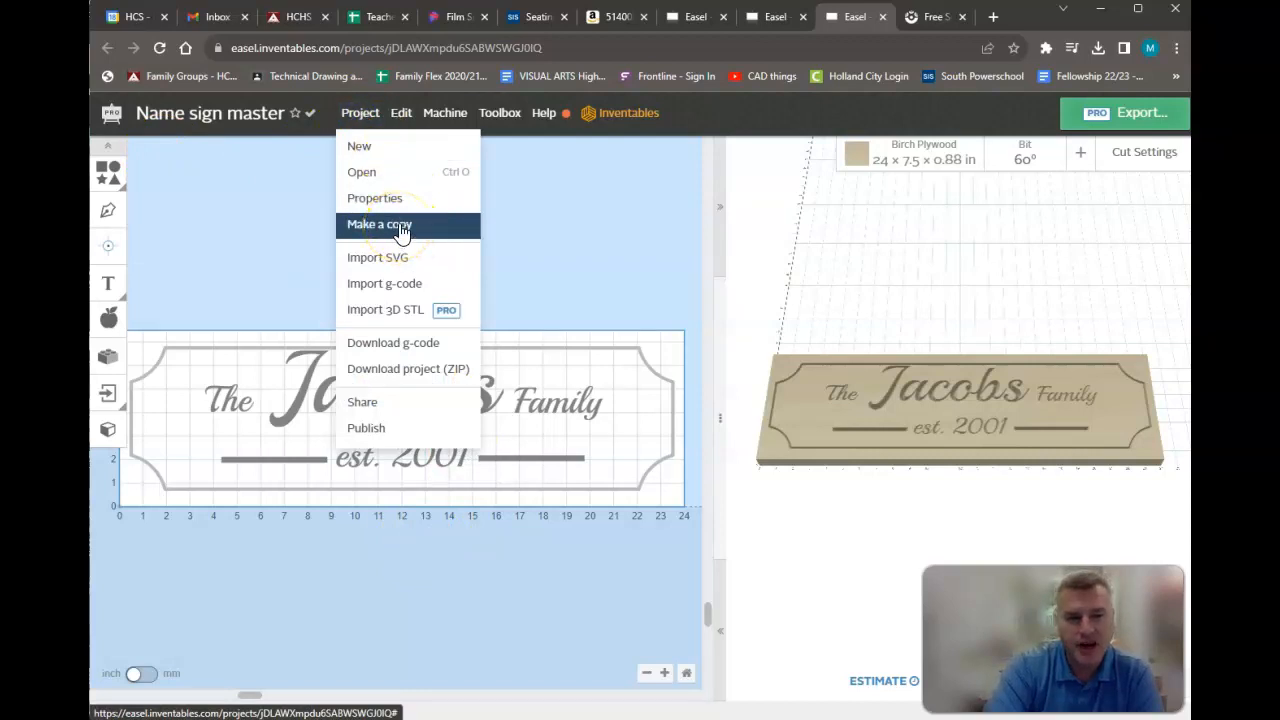
pyautogui.click(551, 225)
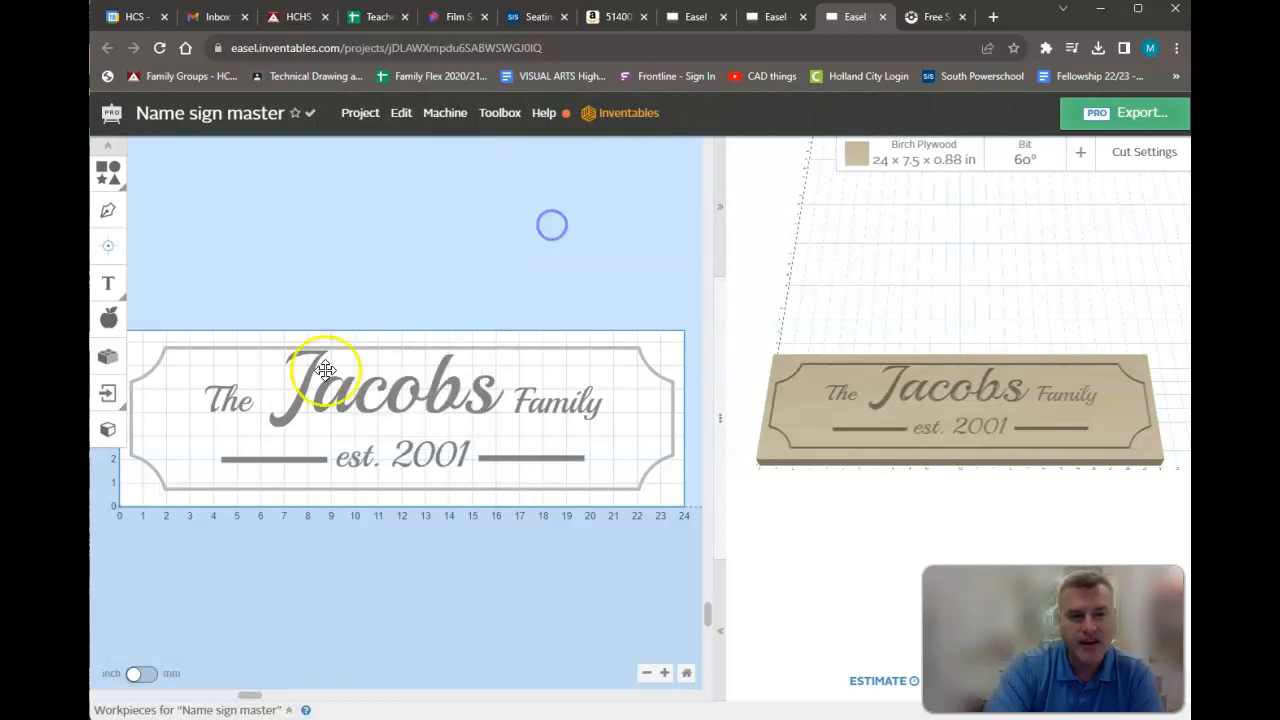
pyautogui.click(376, 392)
pyautogui.click(453, 456)
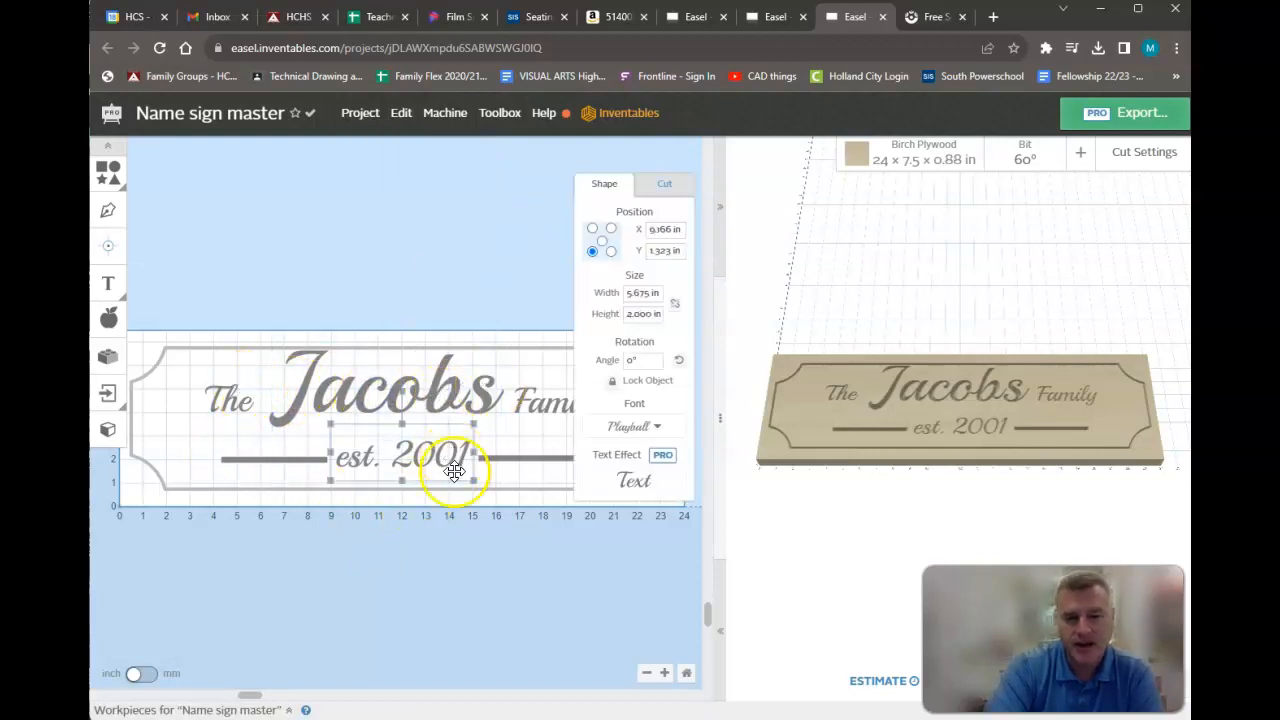
pyautogui.click(423, 560)
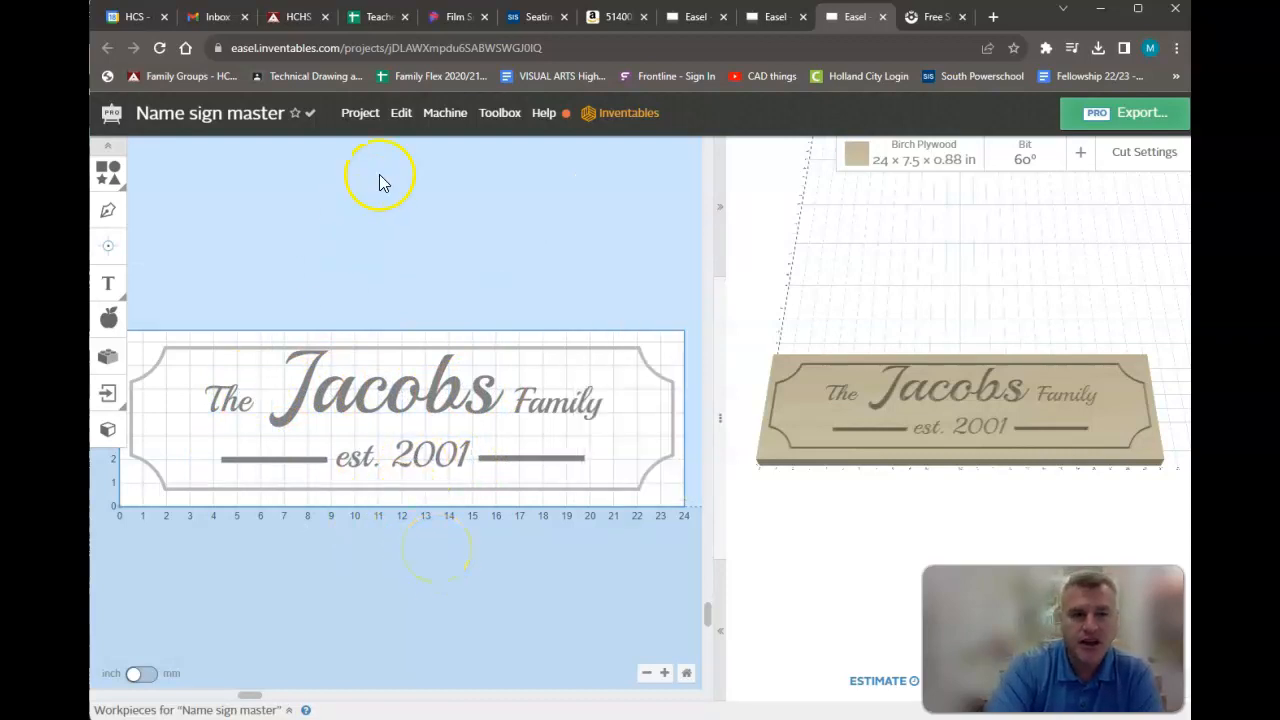
# - Look through the project commands and the Project Properties name and label fields, leaving the project name as it is
pyautogui.click(360, 114)
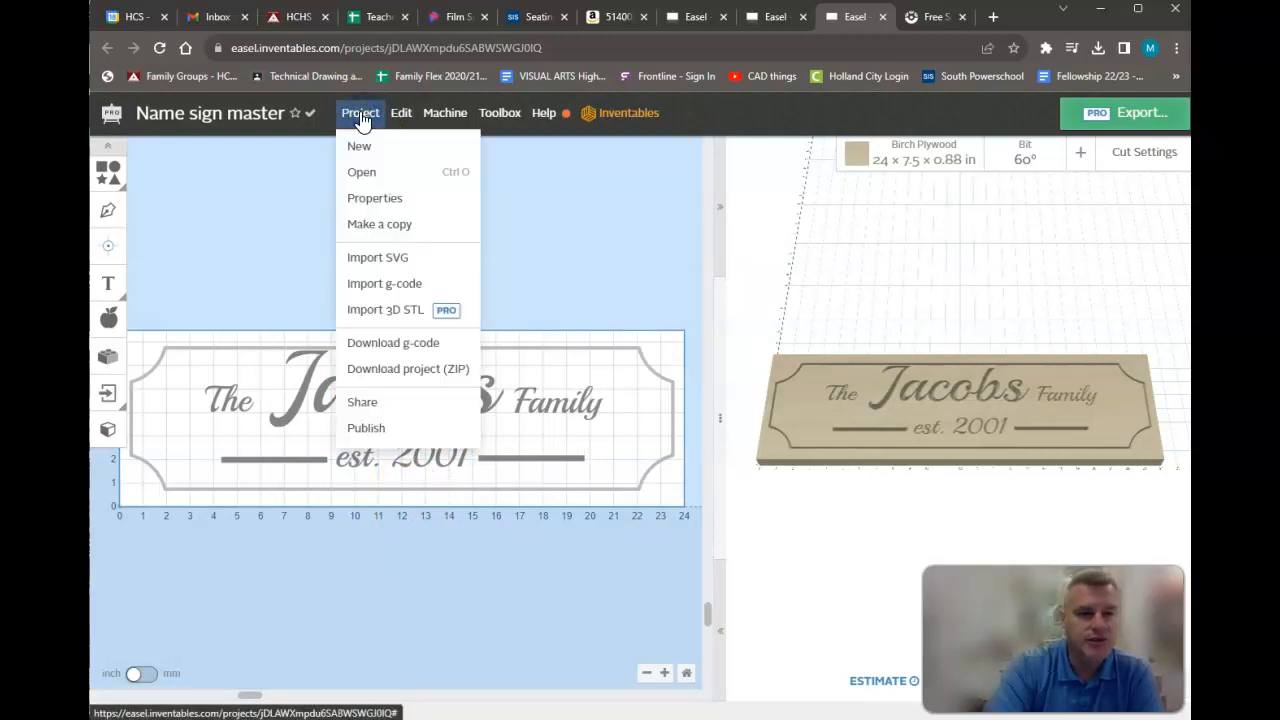
pyautogui.click(194, 116)
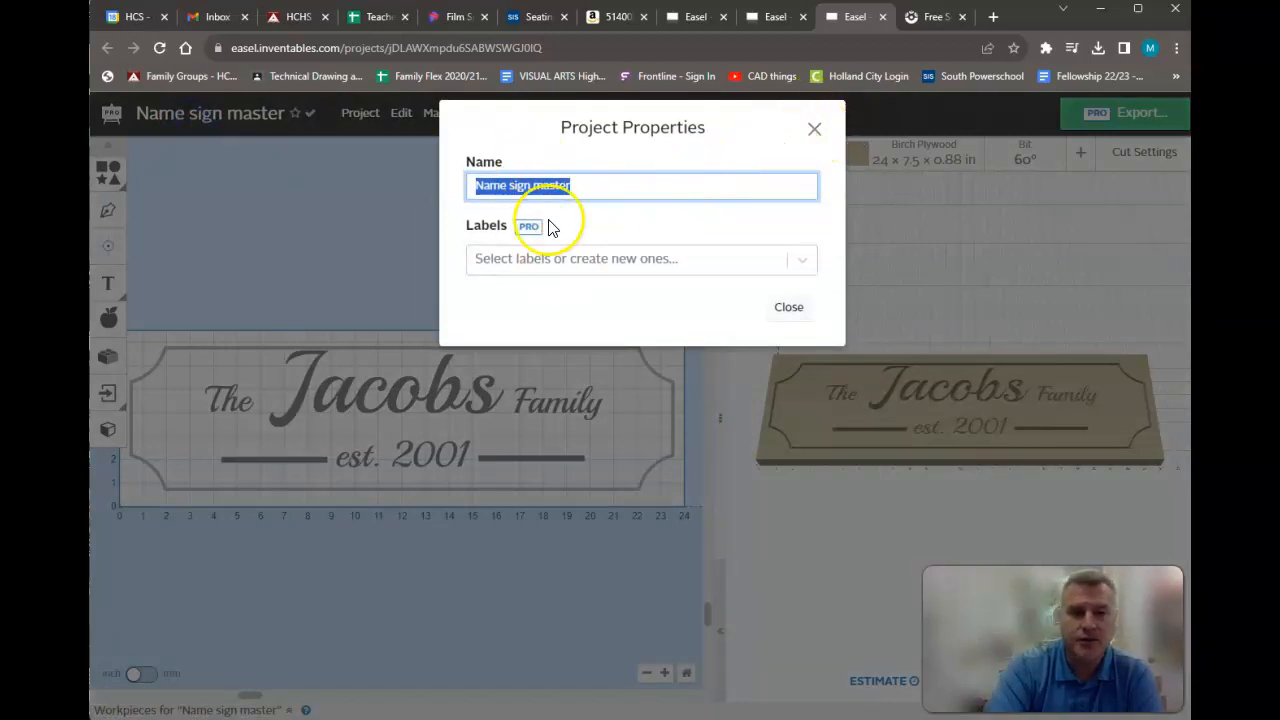
pyautogui.click(815, 136)
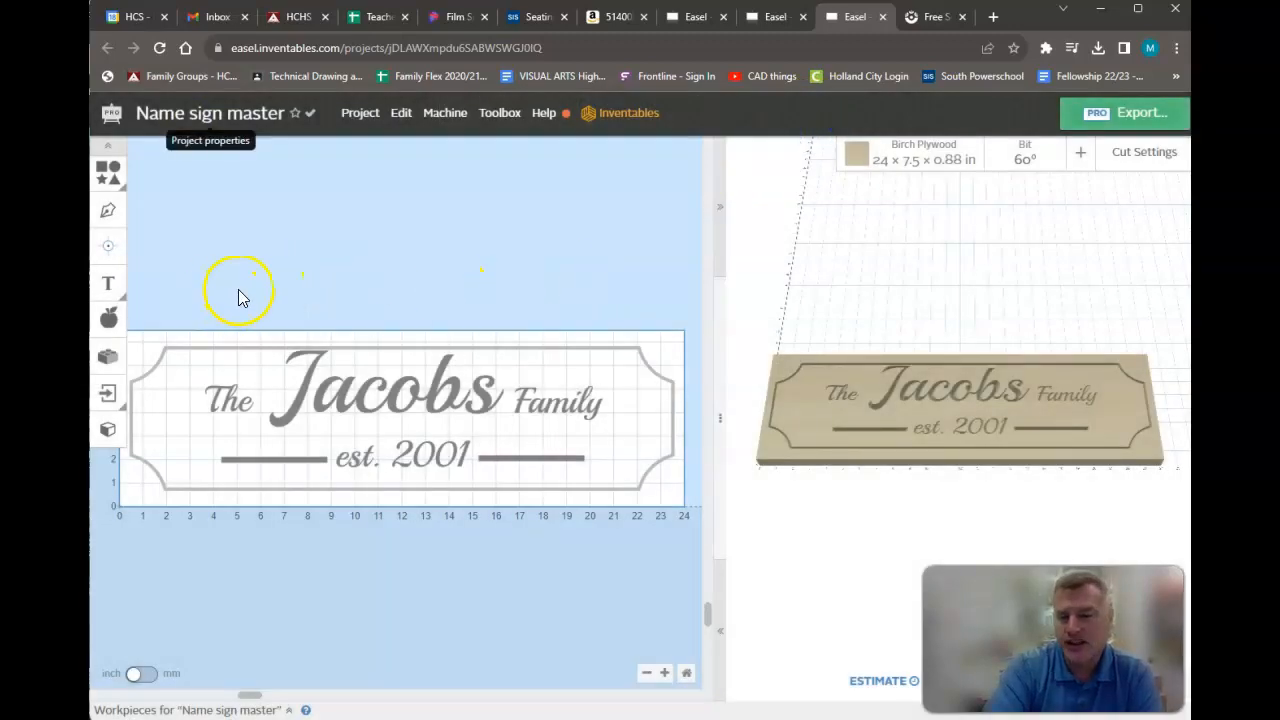
pyautogui.click(368, 116)
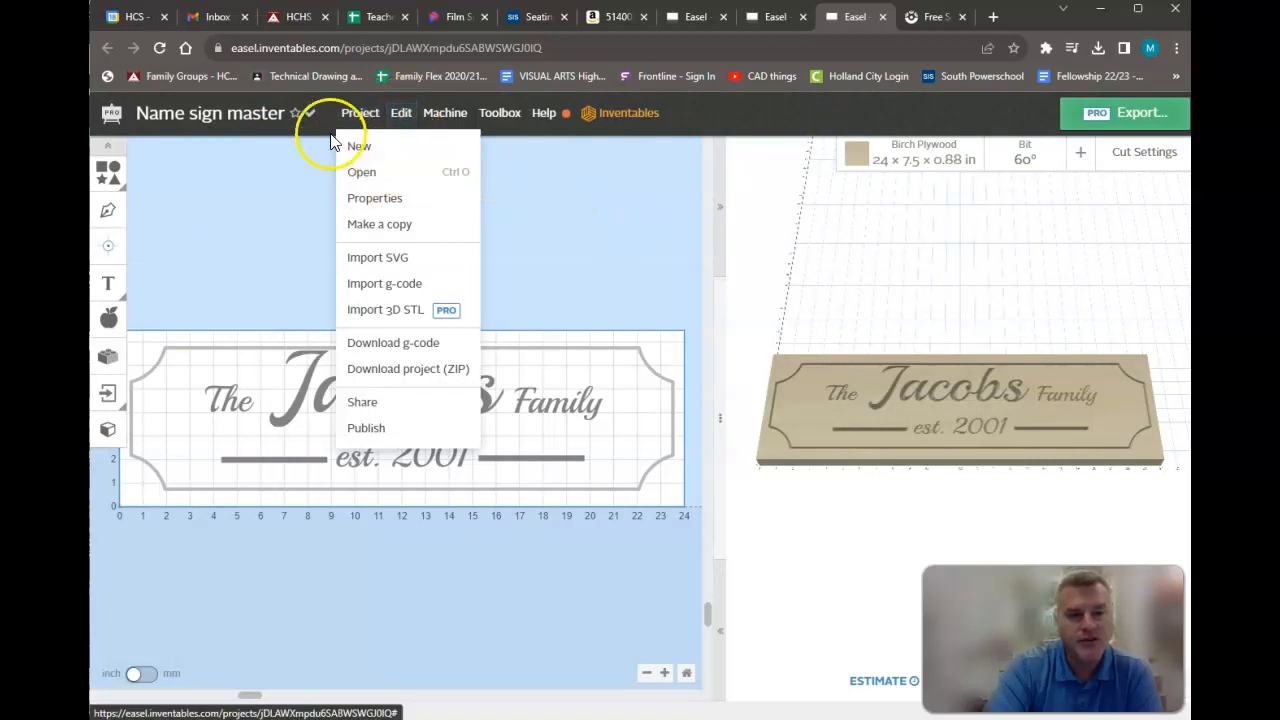
pyautogui.click(574, 291)
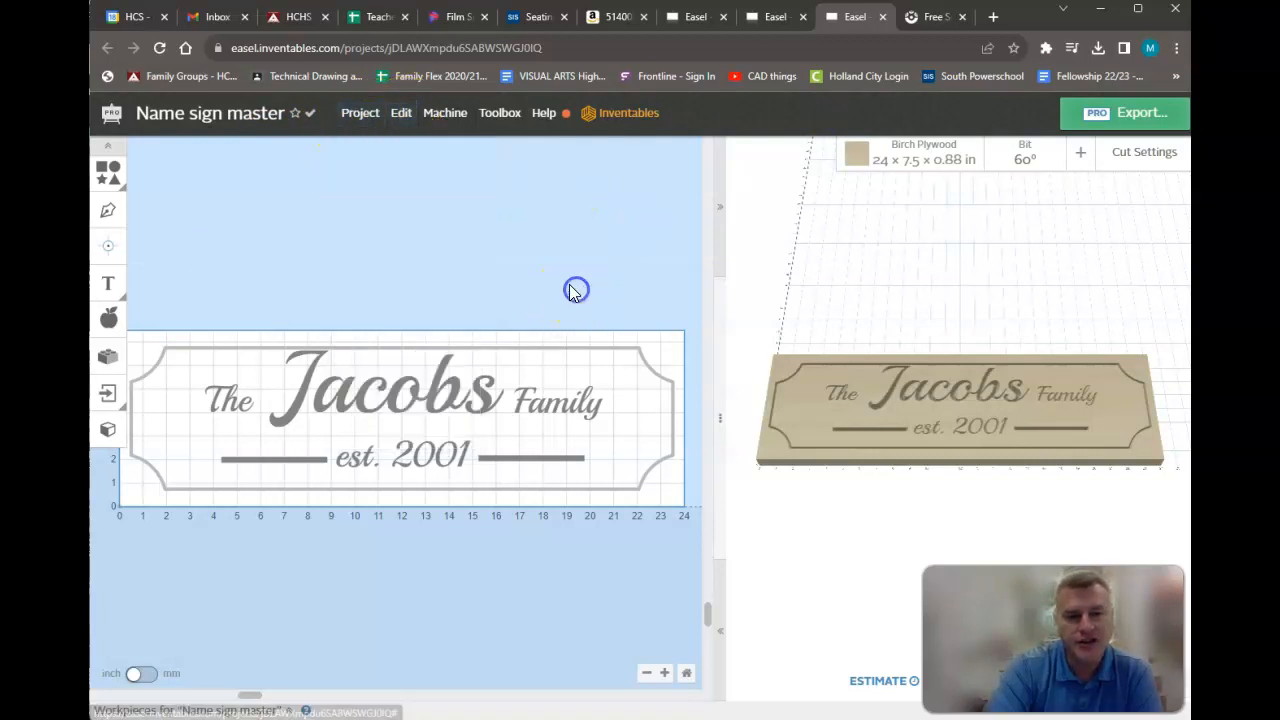
# - Review the edit and machine commands and the bits stored in the Toolbox, and leave the Toolbox
pyautogui.click(402, 114)
pyautogui.click(445, 113)
pyautogui.click(487, 117)
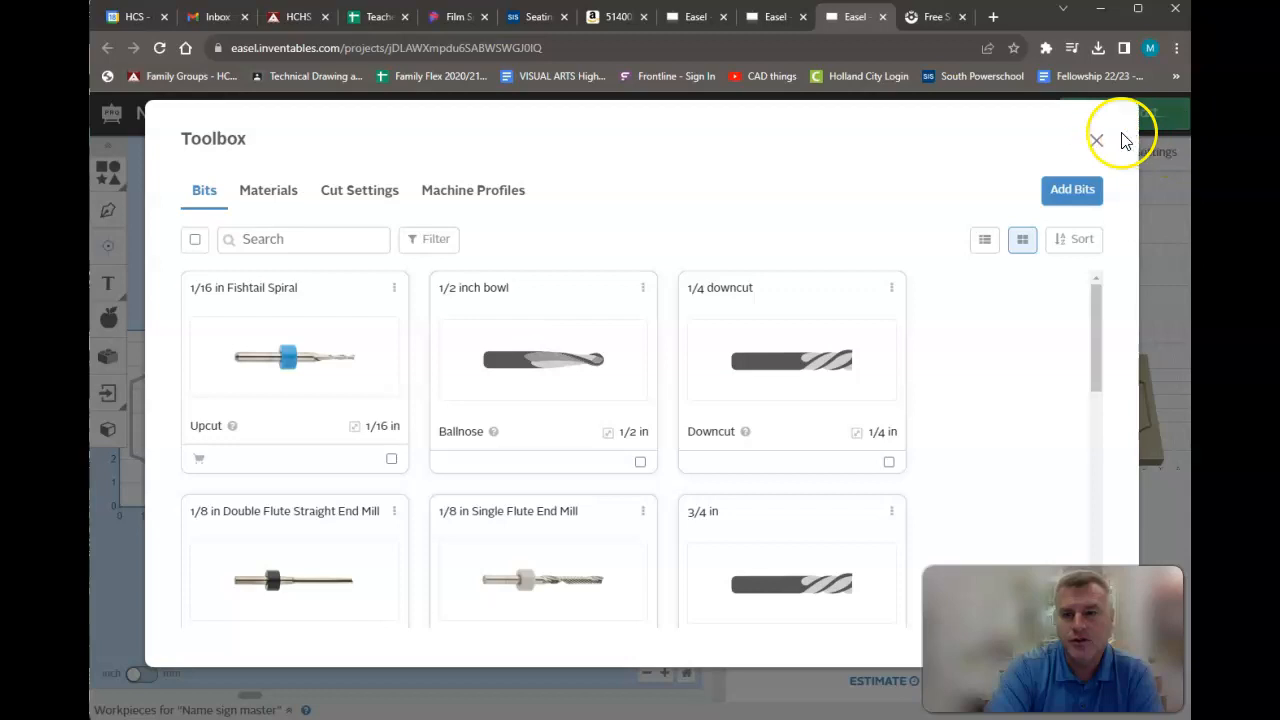
pyautogui.click(1097, 140)
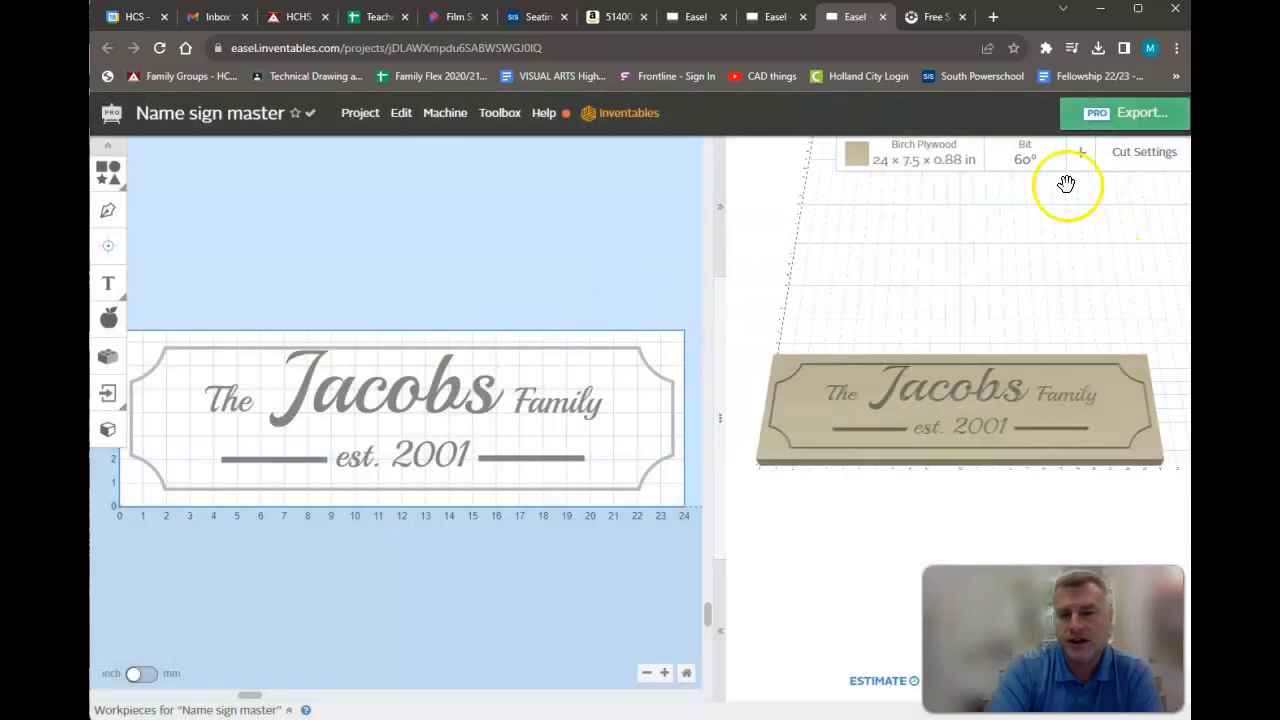
# - Review the available end mills and V bits, including the Other option with its custom angle, and leave the bit list
pyautogui.click(1025, 155)
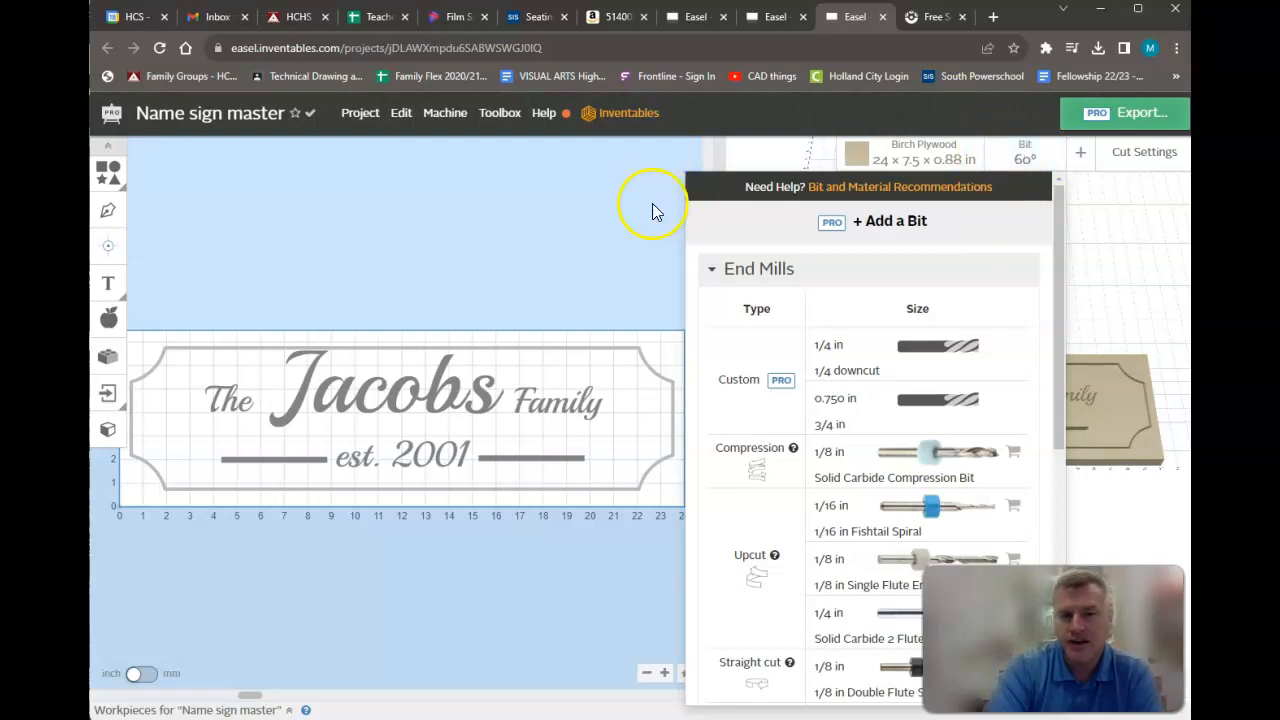
pyautogui.click(600, 218)
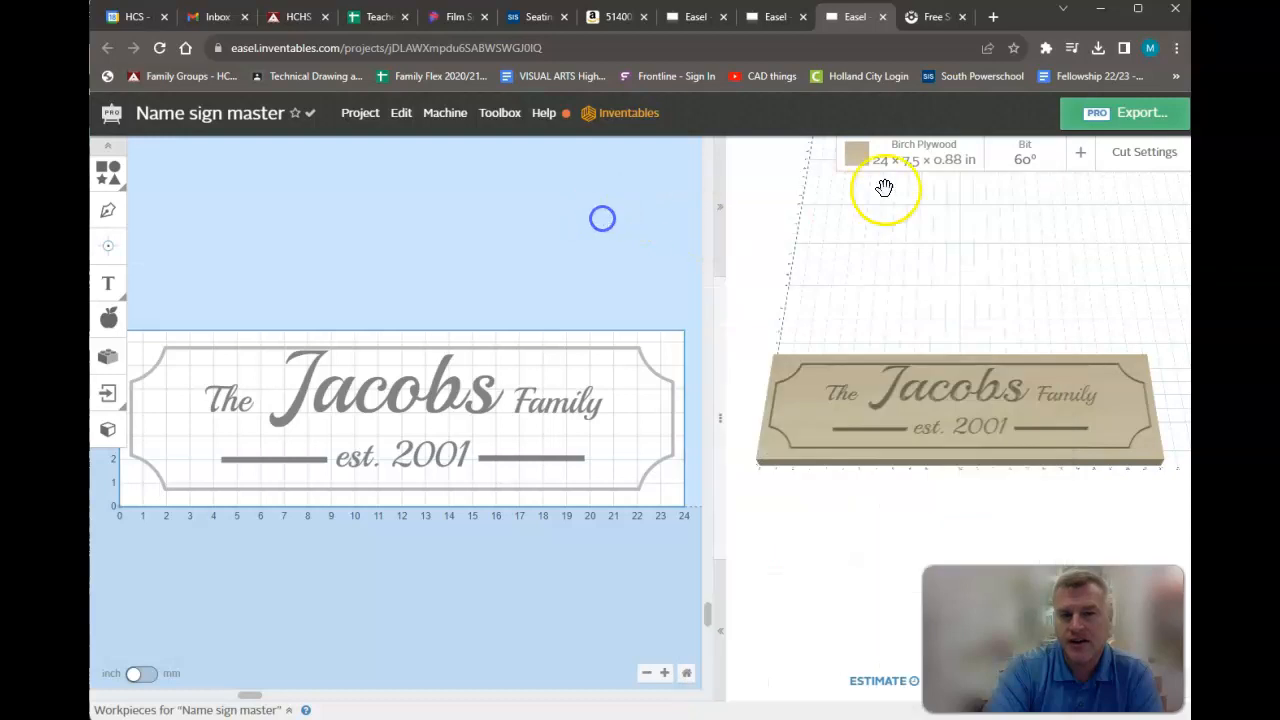
pyautogui.click(1014, 165)
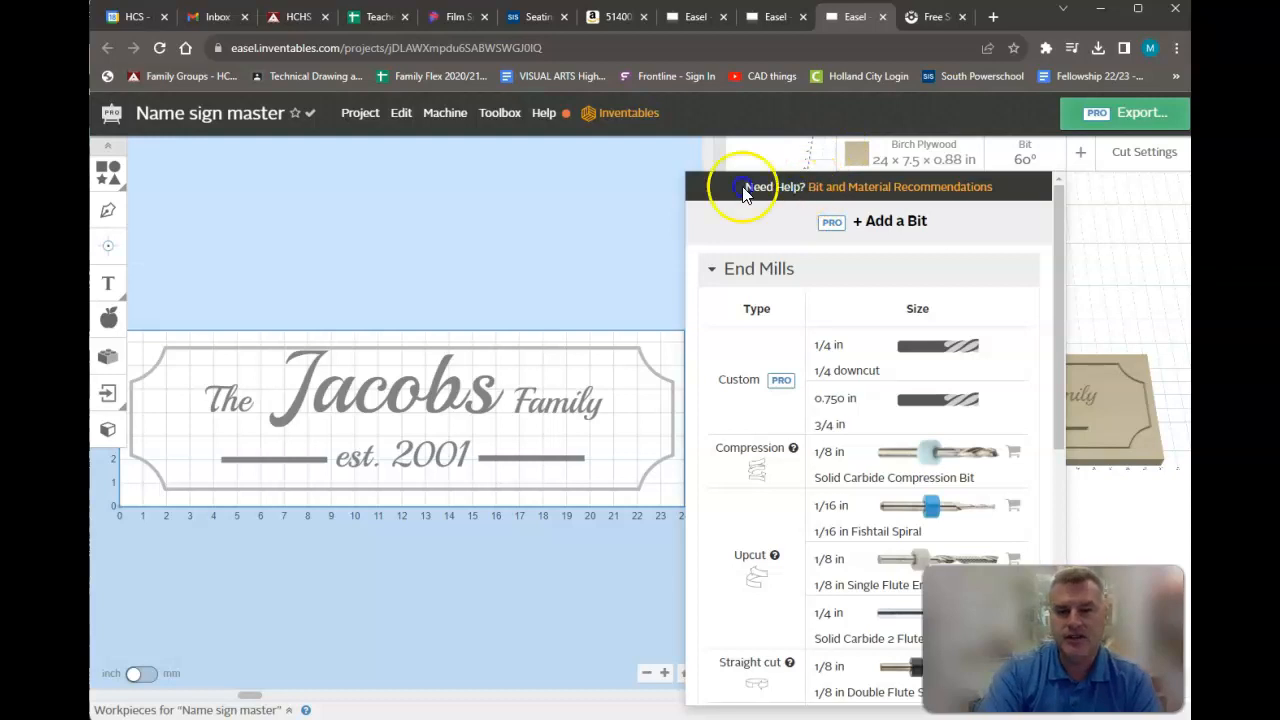
pyautogui.click(582, 170)
pyautogui.click(1023, 160)
pyautogui.scroll(-5, 770, 405)
pyautogui.scroll(-2, 815, 415)
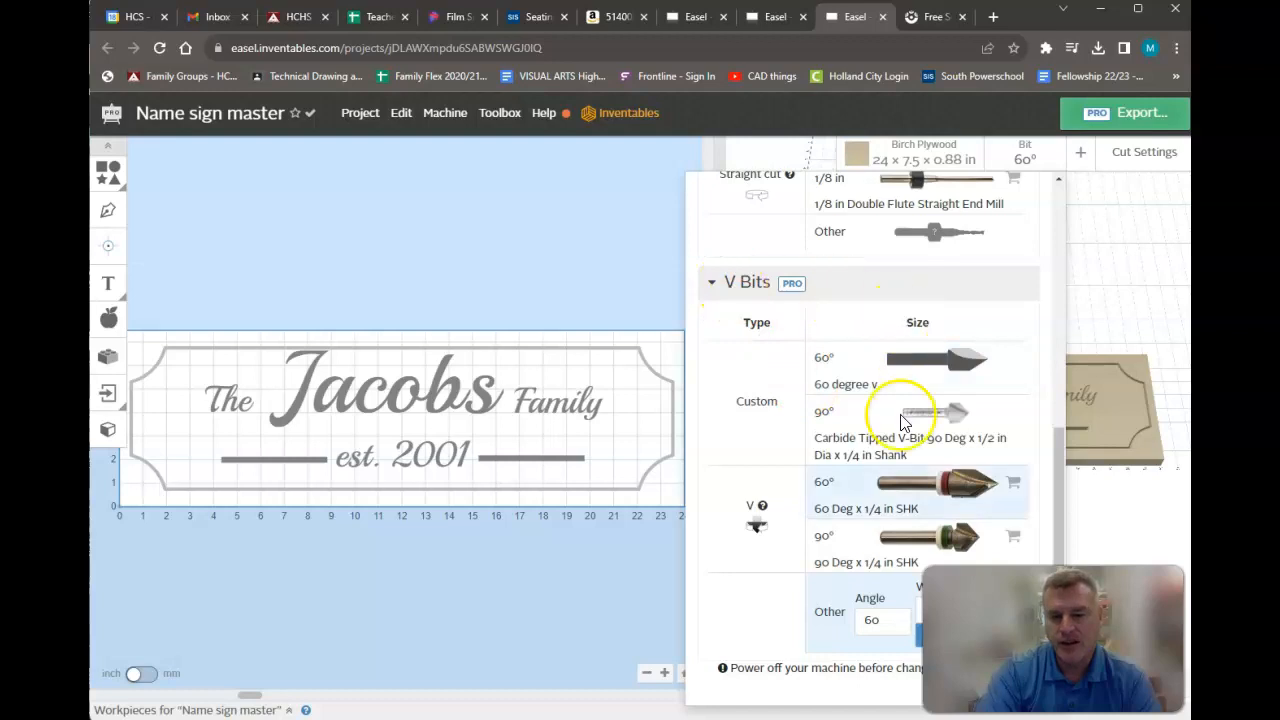
pyautogui.click(884, 620)
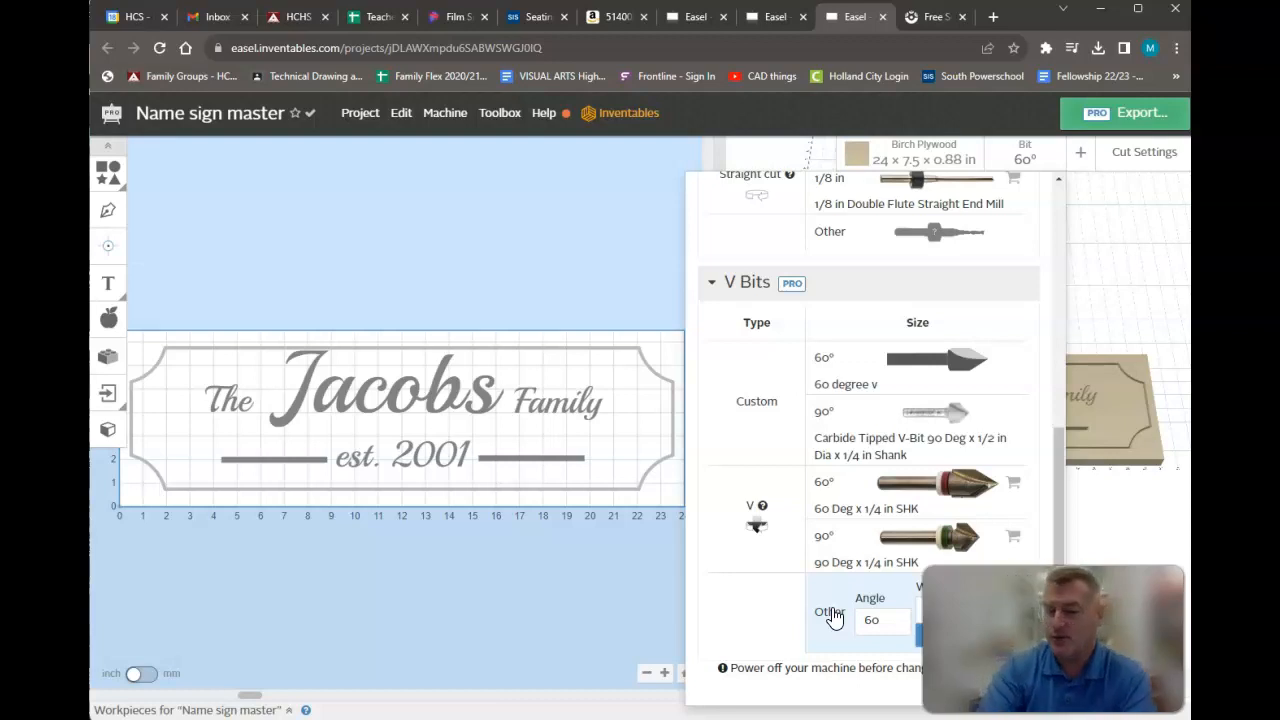
pyautogui.click(822, 620)
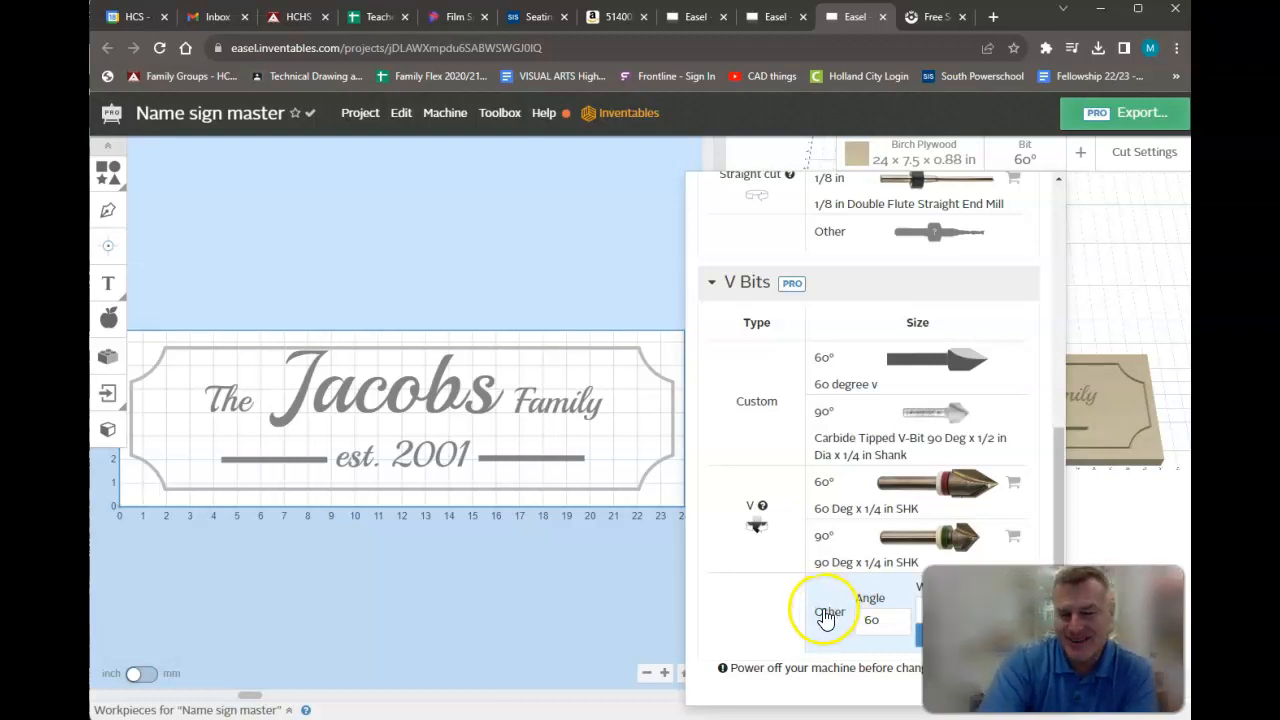
pyautogui.click(766, 614)
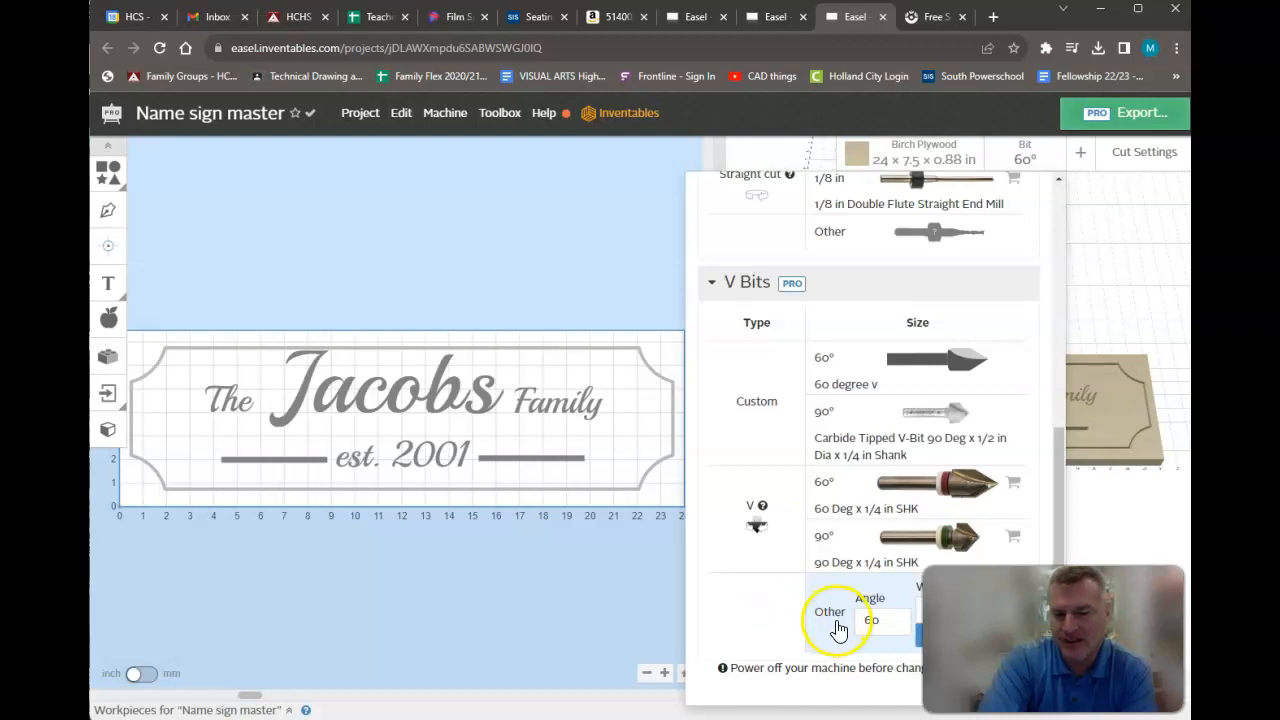
pyautogui.click(599, 610)
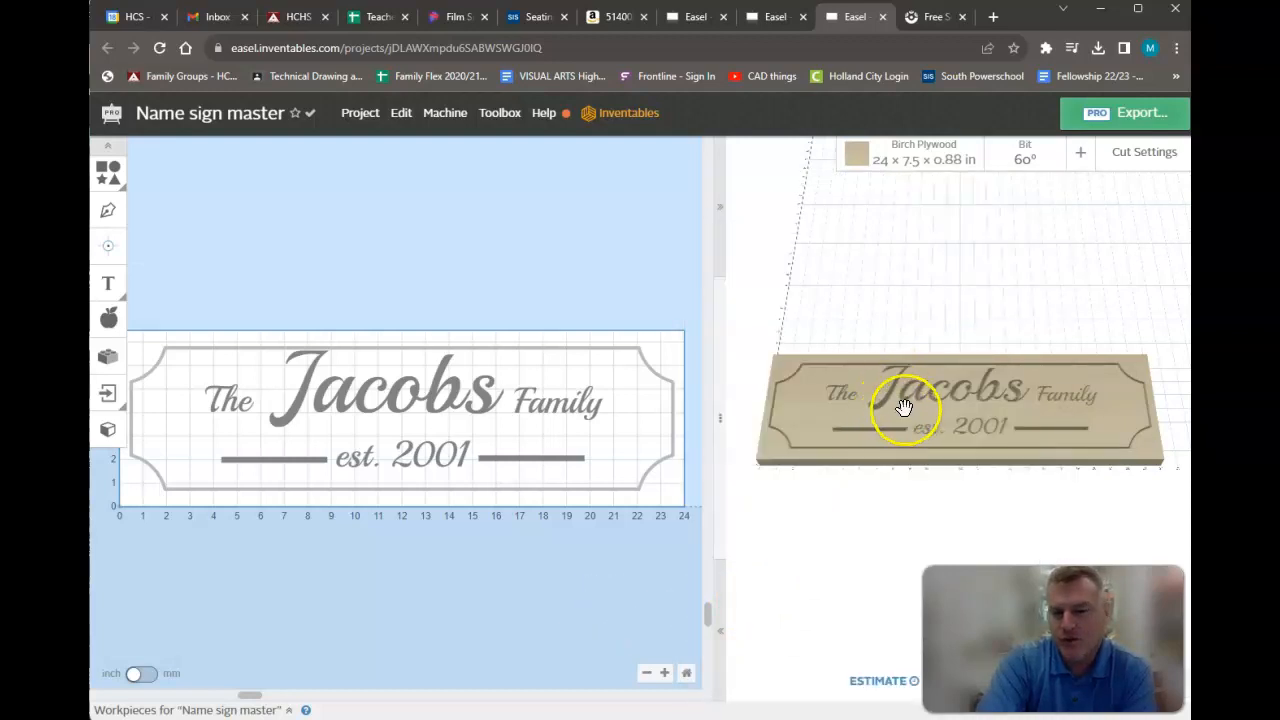
# - Examine the V-carved lettering and border closely in the 3D preview of the sign
pyautogui.scroll(3, 908, 400)
pyautogui.scroll(4, 908, 400)
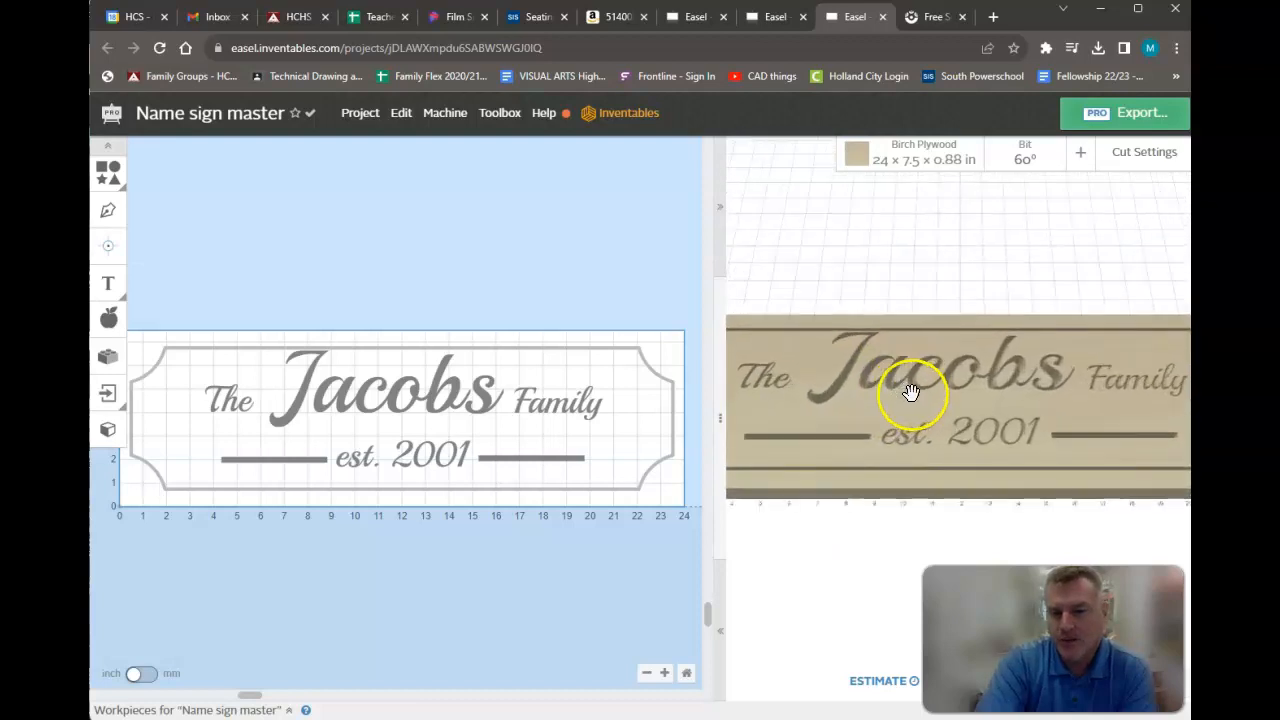
pyautogui.scroll(3, 910, 393)
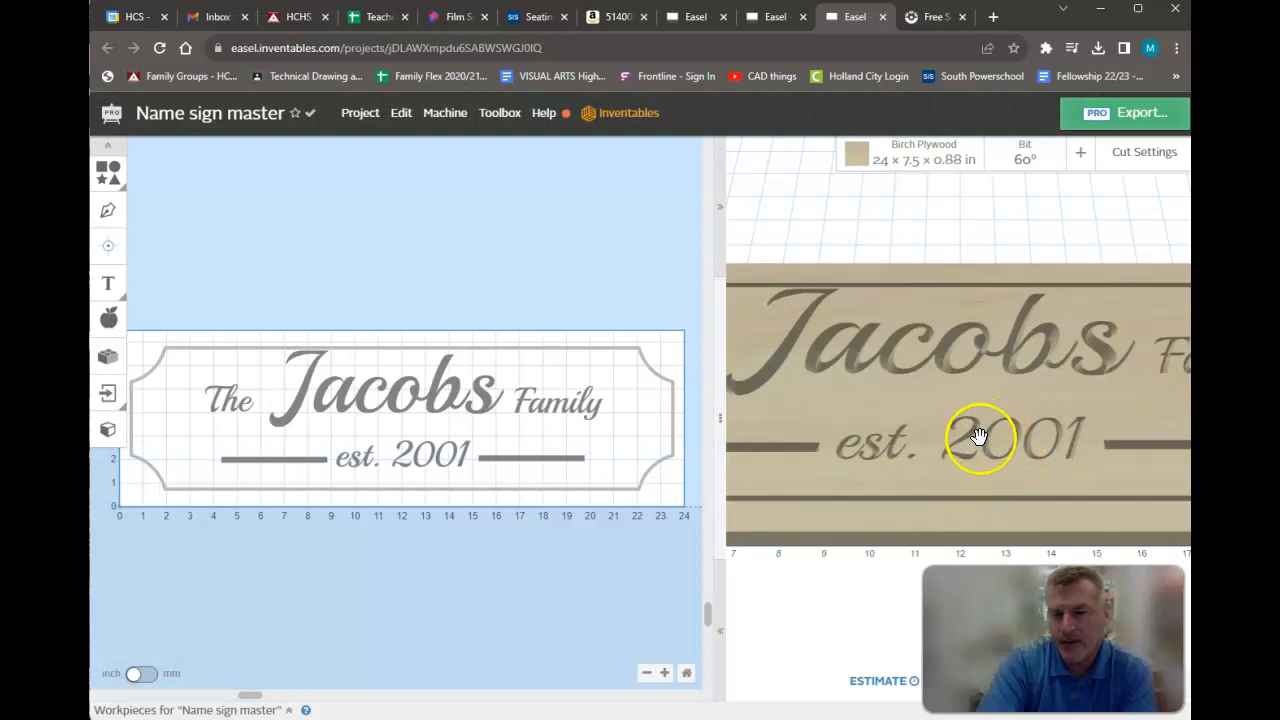
pyautogui.scroll(-4, 1006, 443)
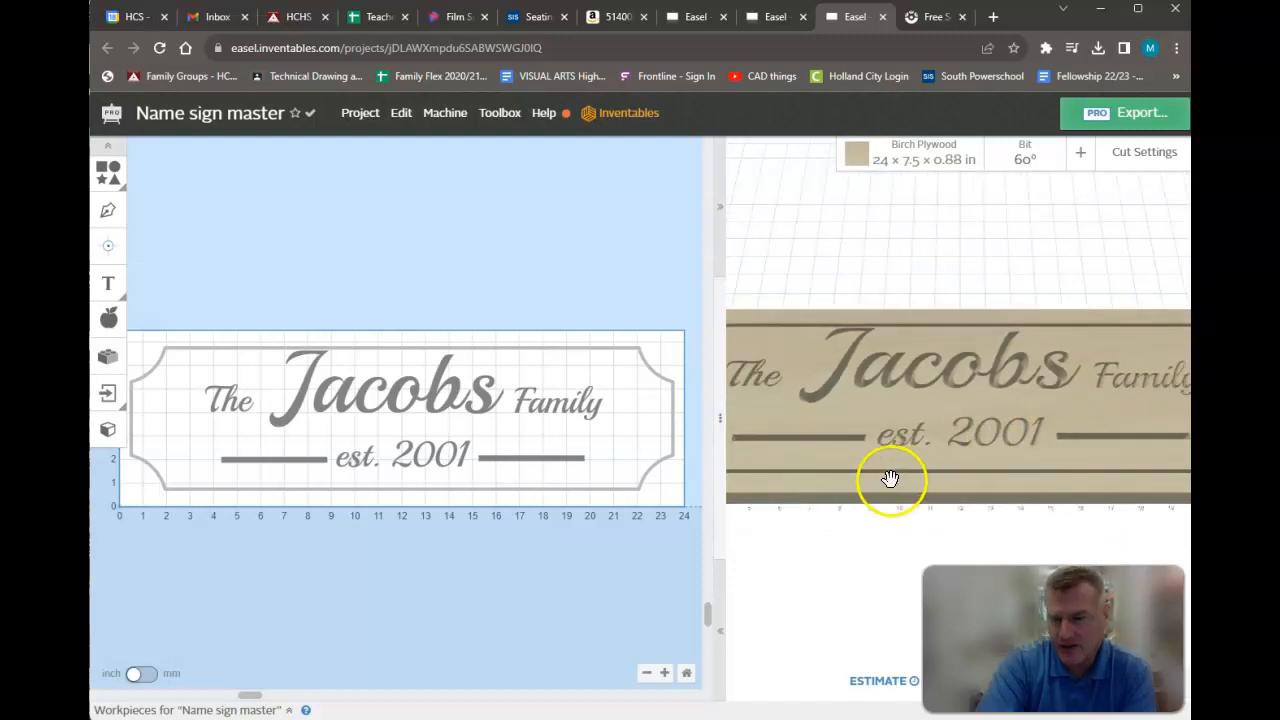
pyautogui.scroll(-1, 955, 372)
pyautogui.scroll(-5, 950, 374)
pyautogui.scroll(1, 980, 367)
pyautogui.scroll(1, 1069, 387)
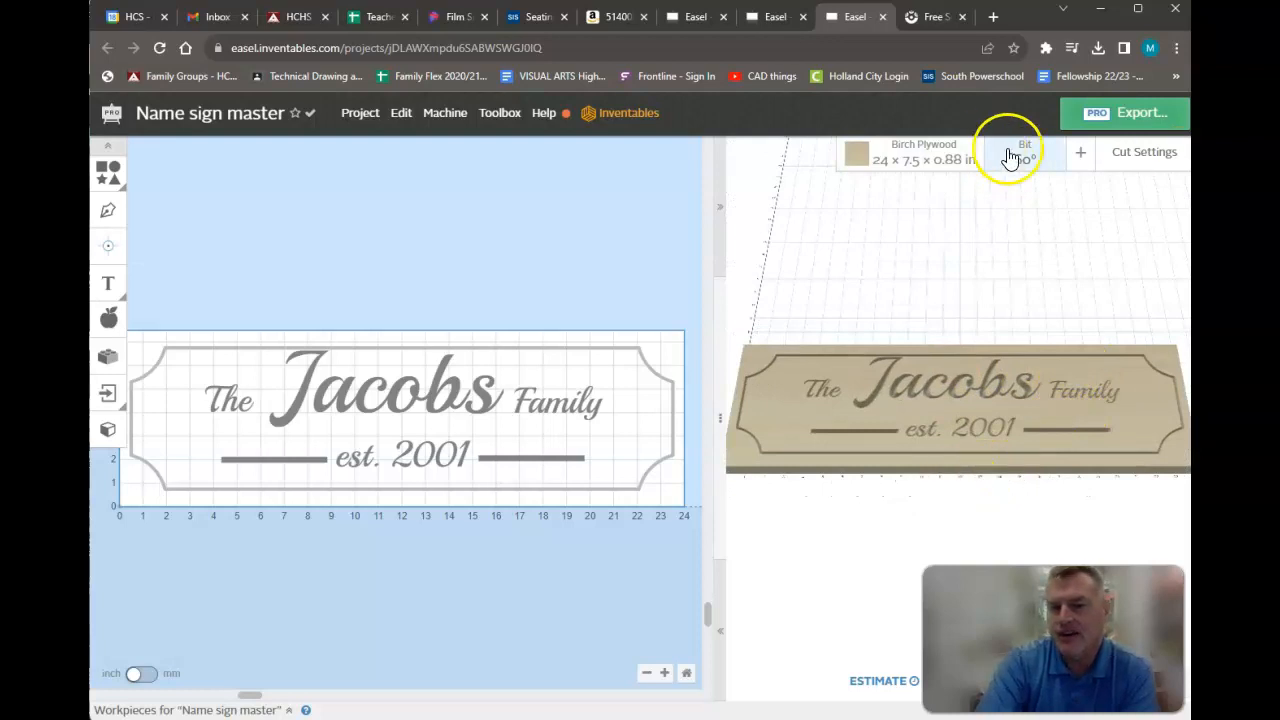
# - Switch the cut settings to Automatic to review the default feed rate, plunge rate and depth per pass, and return to Manual
pyautogui.click(1170, 158)
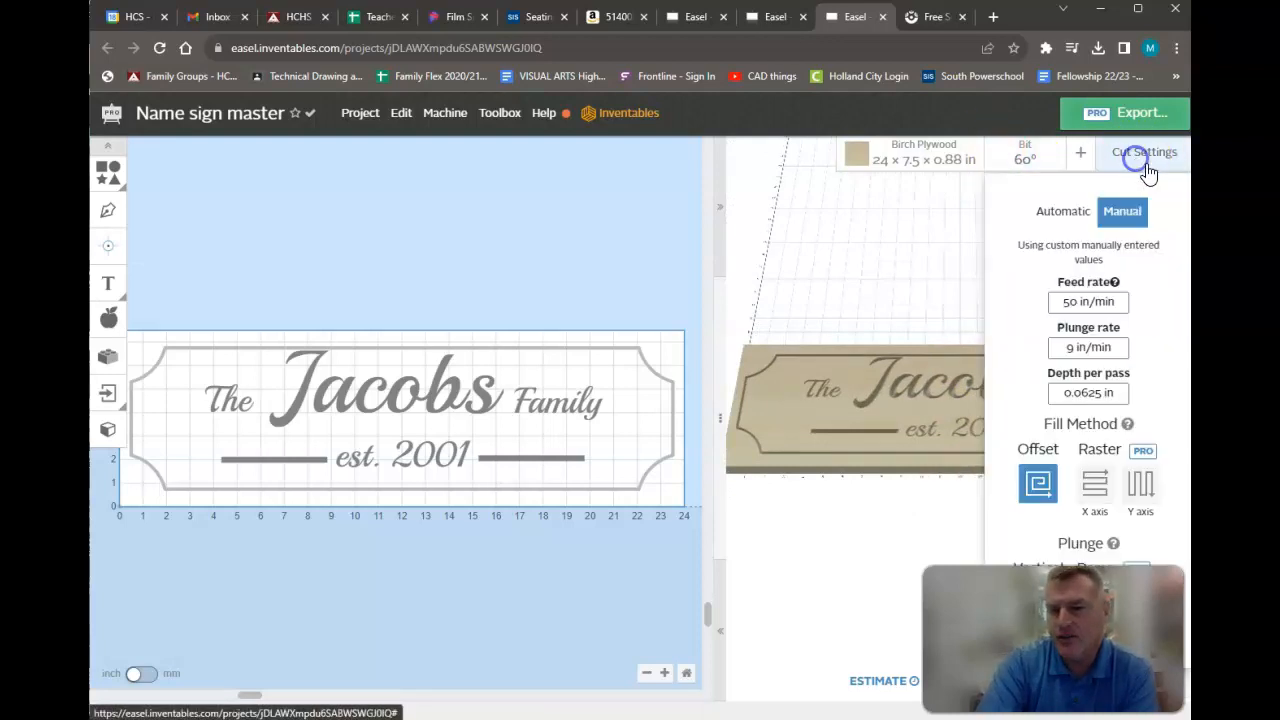
pyautogui.click(1059, 212)
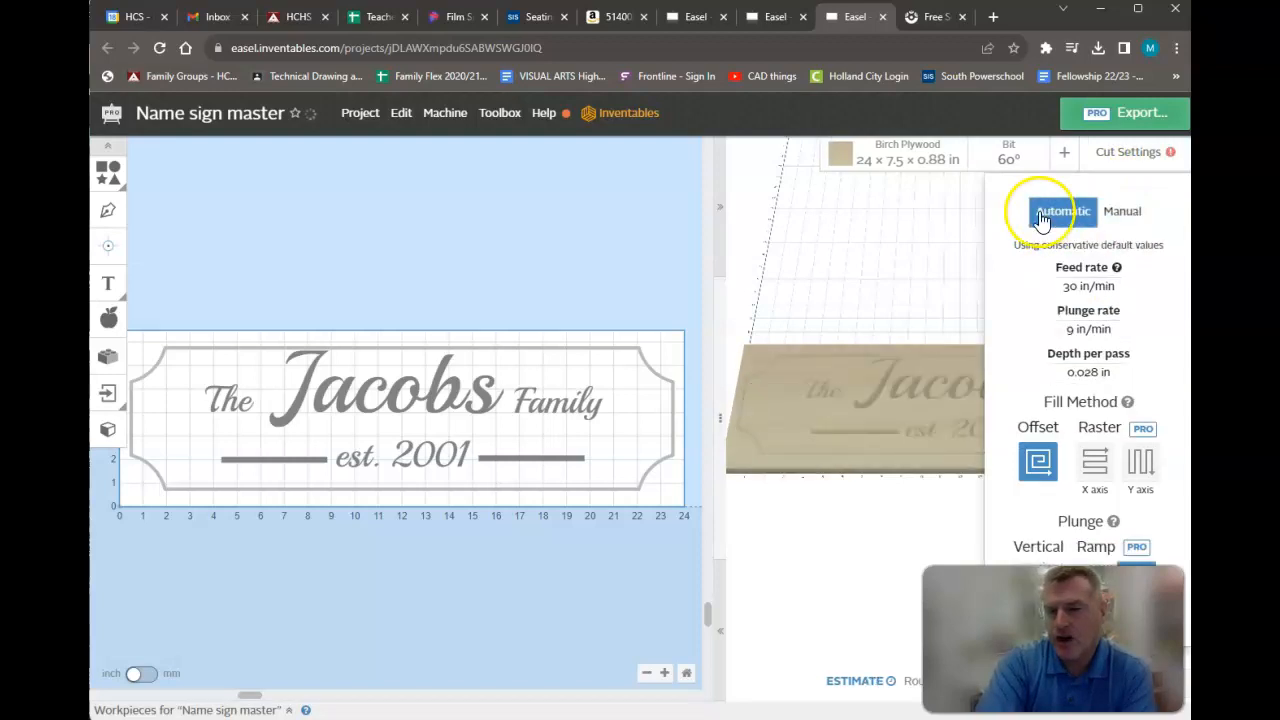
pyautogui.click(1054, 215)
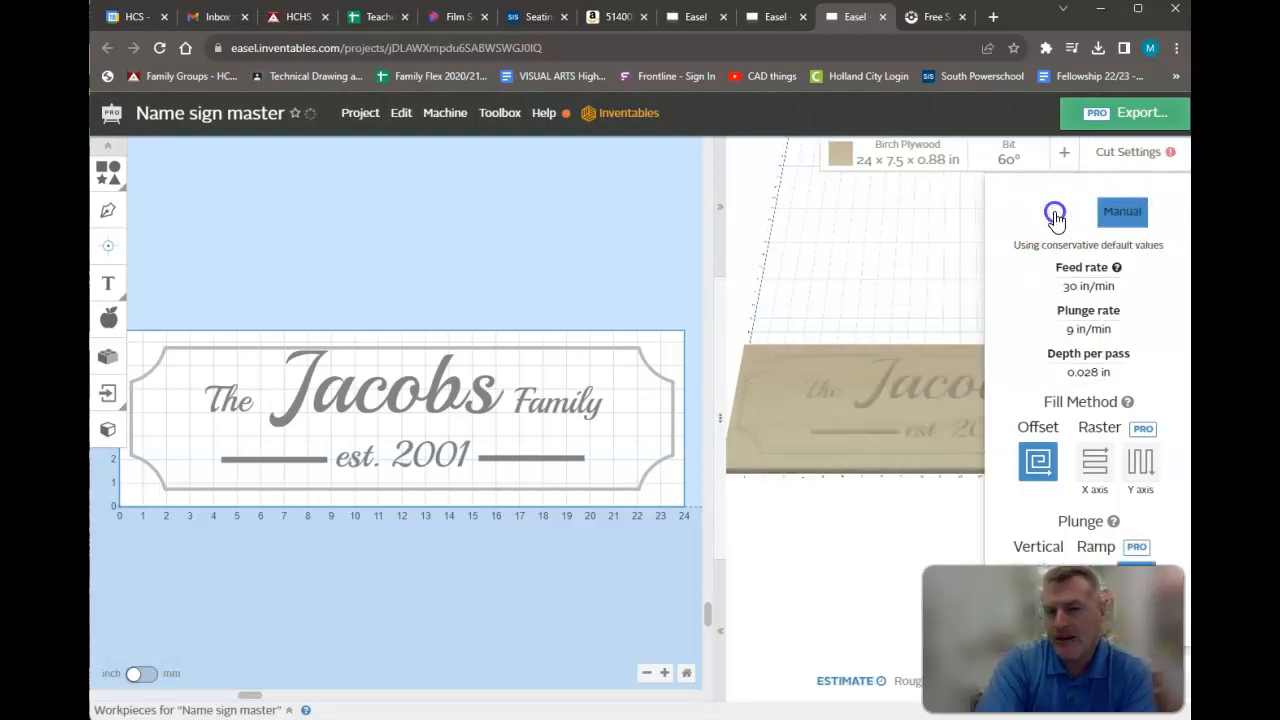
pyautogui.click(1085, 322)
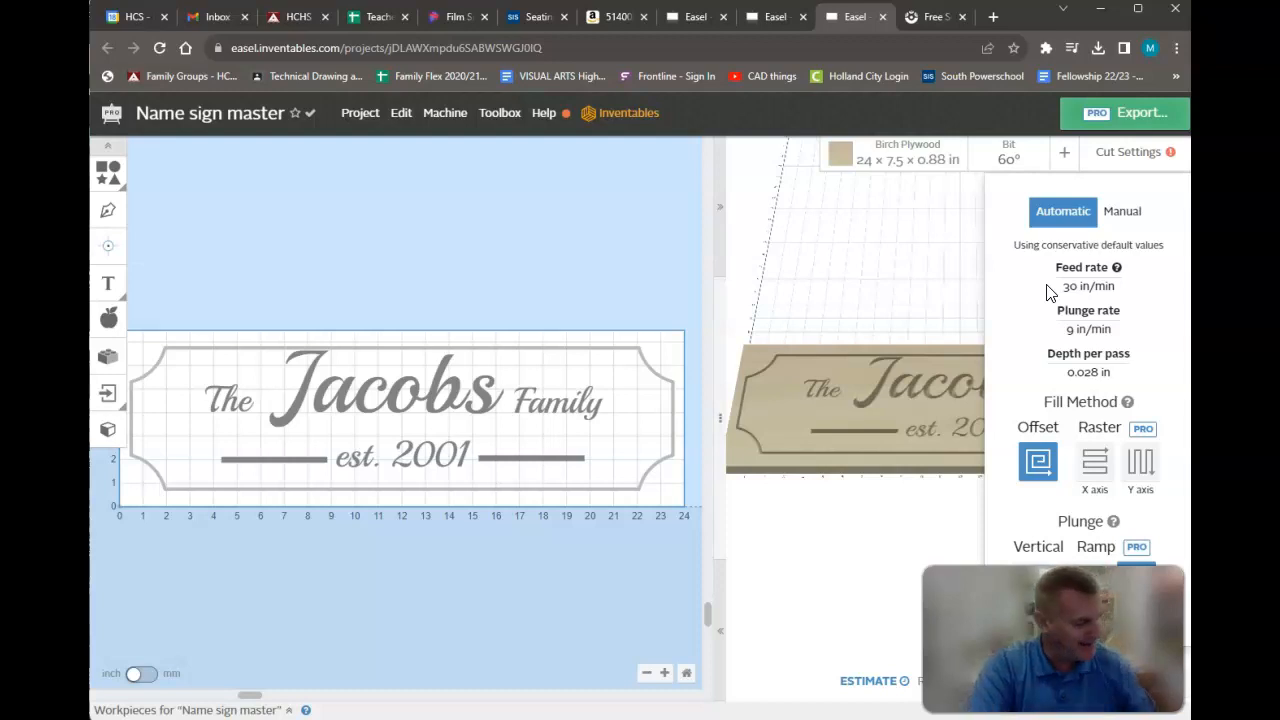
pyautogui.click(1046, 271)
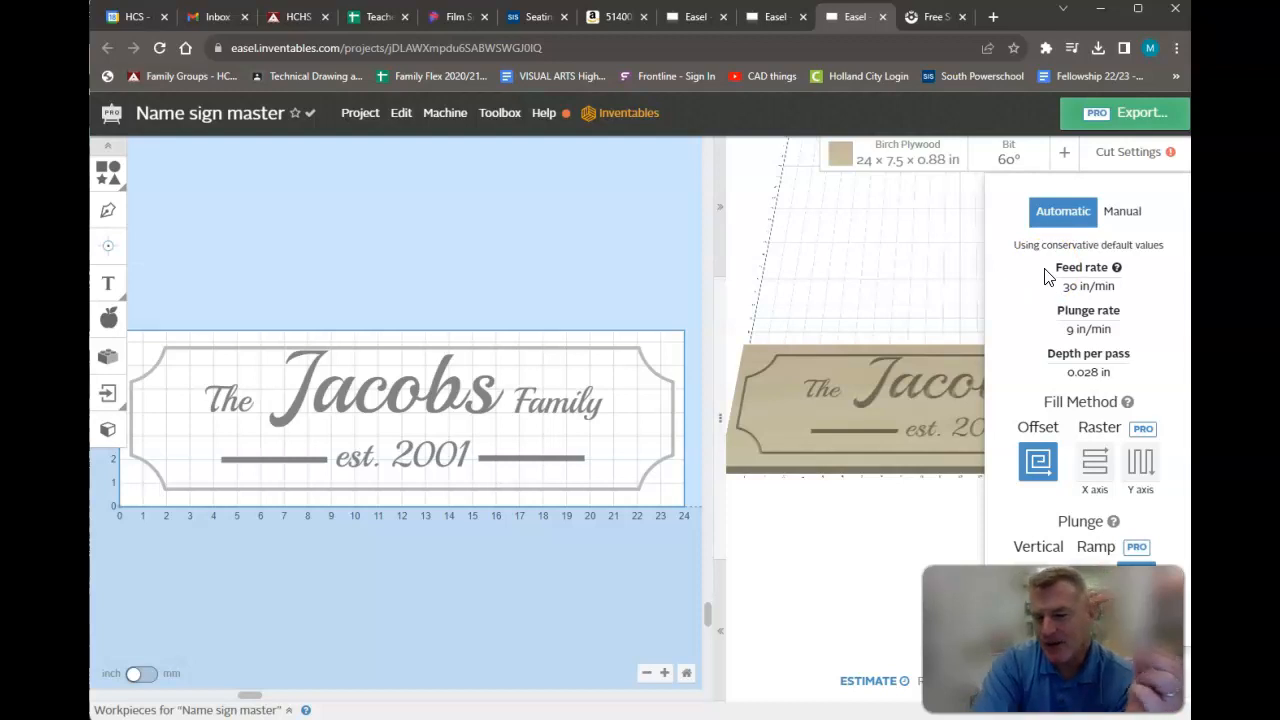
pyautogui.click(1050, 211)
pyautogui.click(1100, 213)
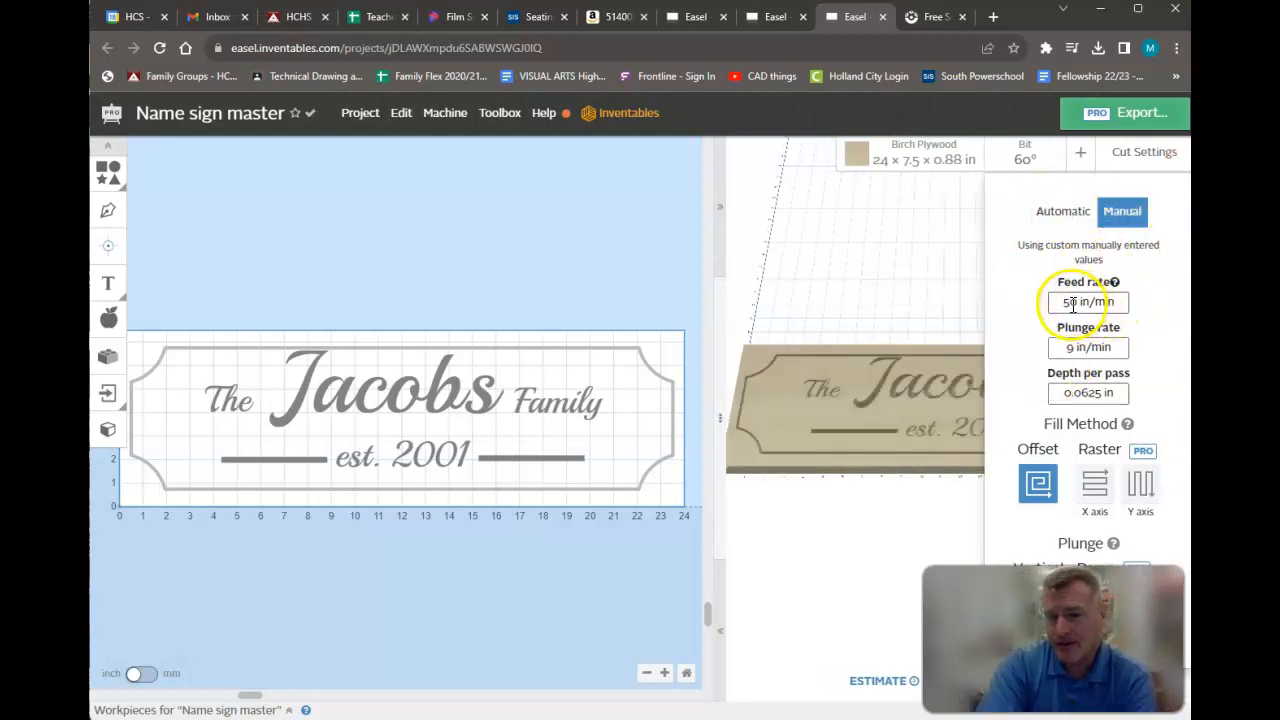
# - Set the manual feed rate to 60 in/min and the plunge rate to 20 in/min
pyautogui.click(1068, 302)
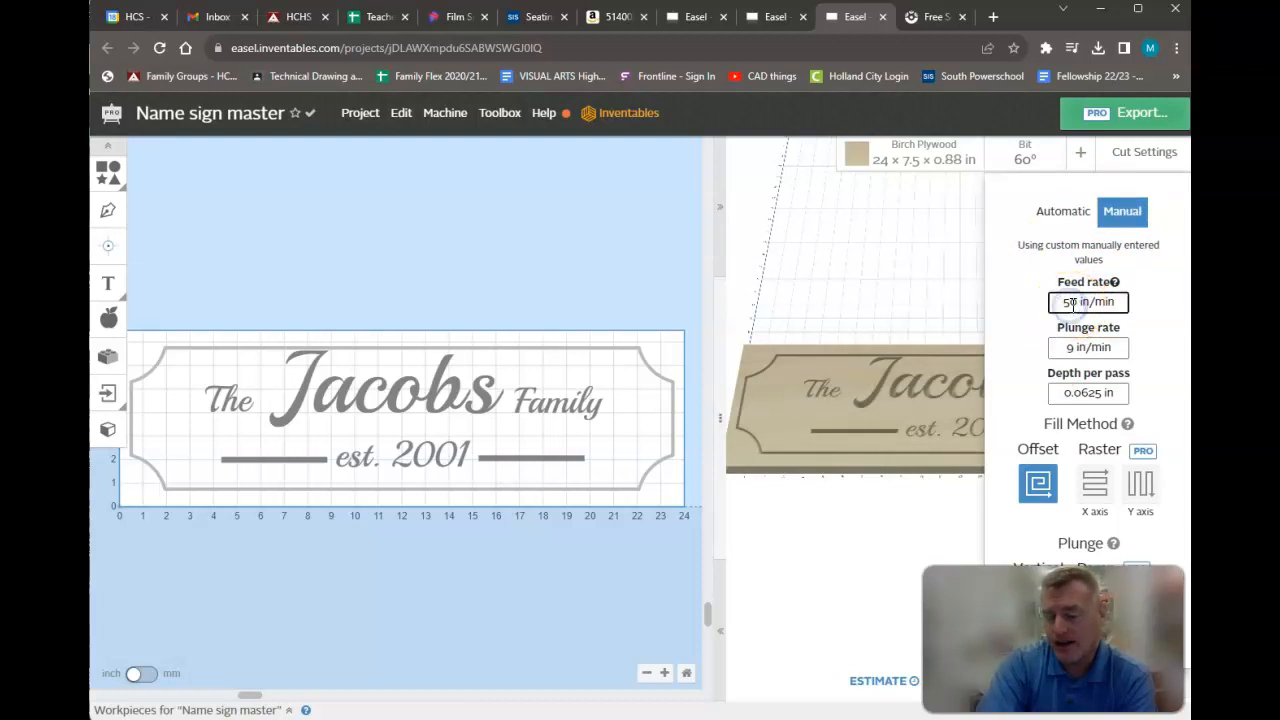
pyautogui.press('BackSpace')
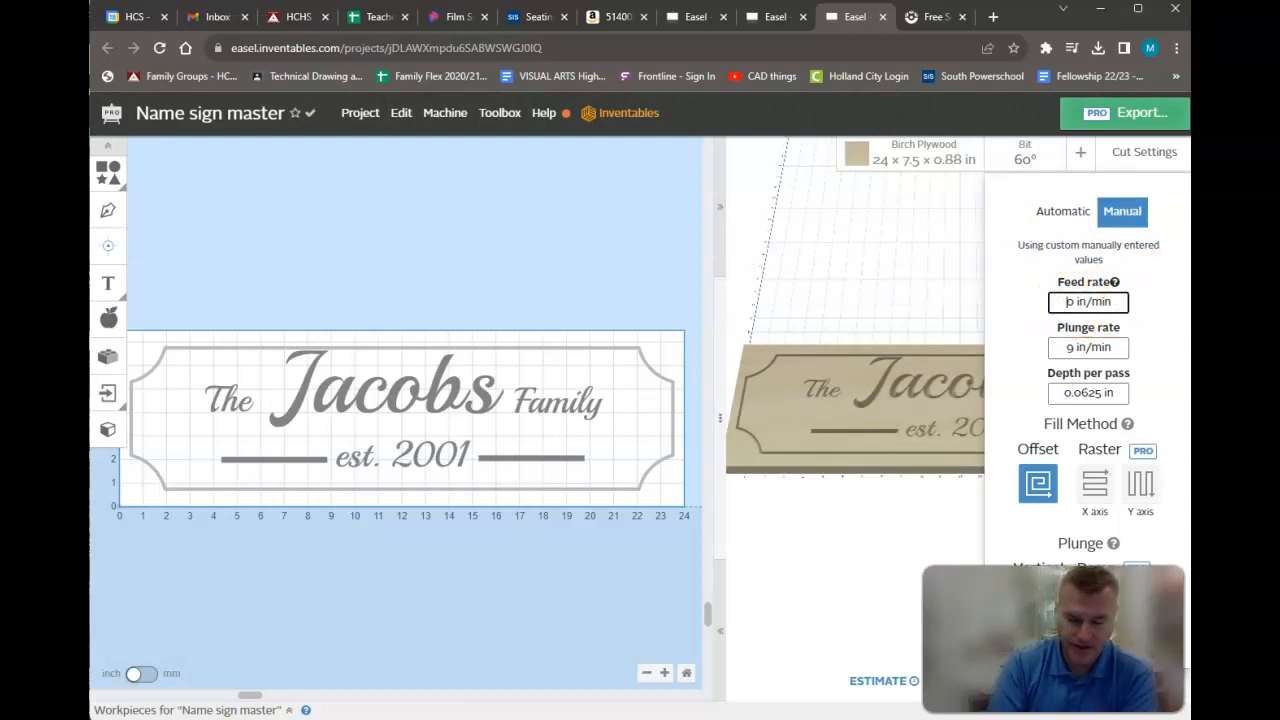
pyautogui.write('6')
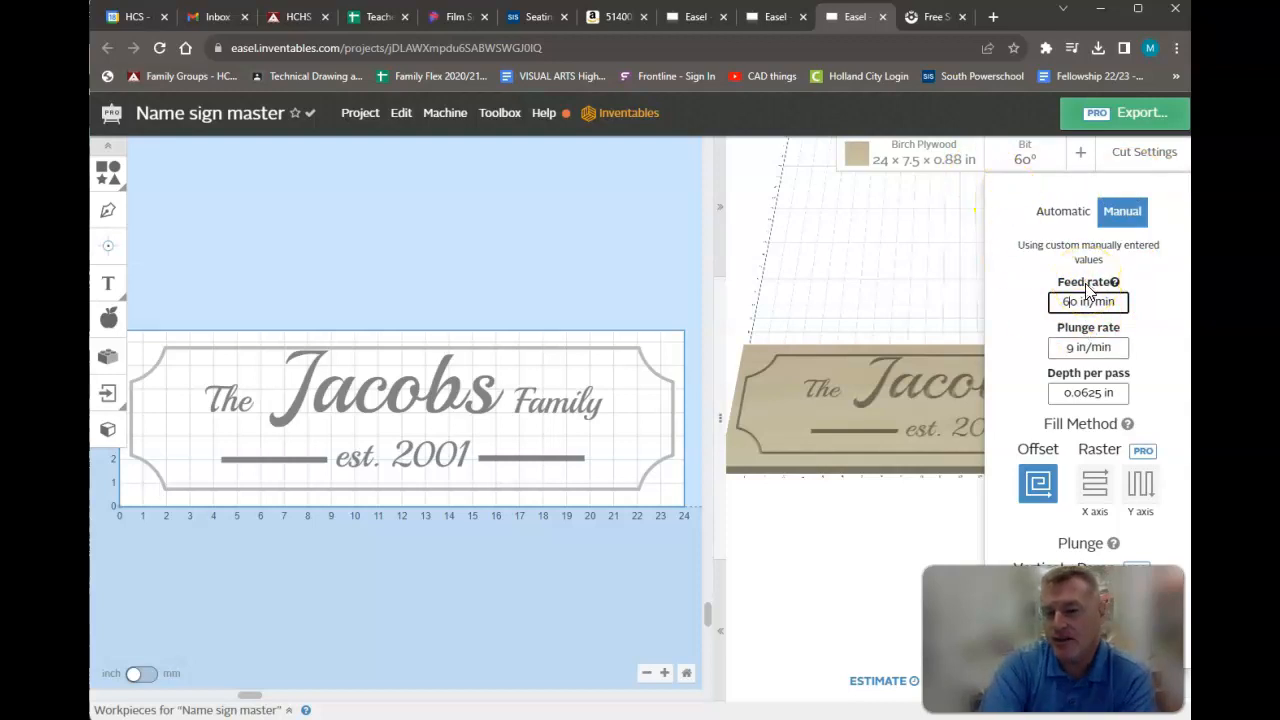
pyautogui.click(1073, 349)
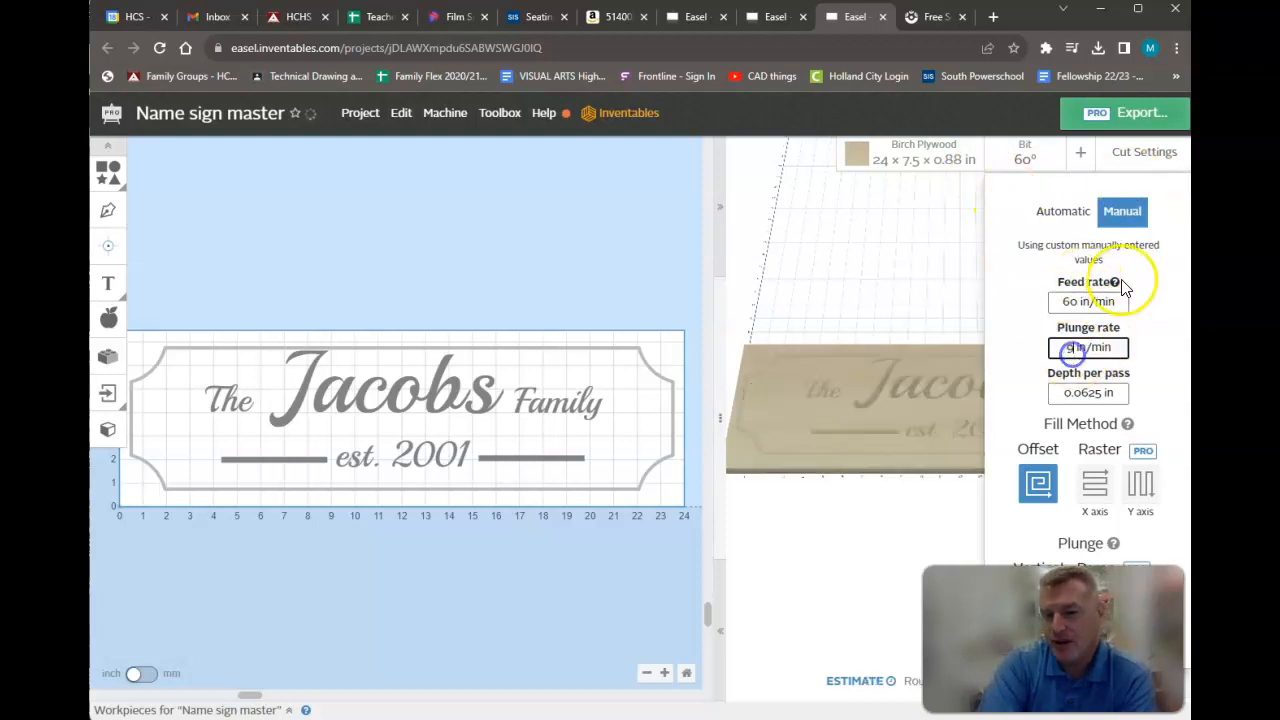
pyautogui.press('BackSpace')
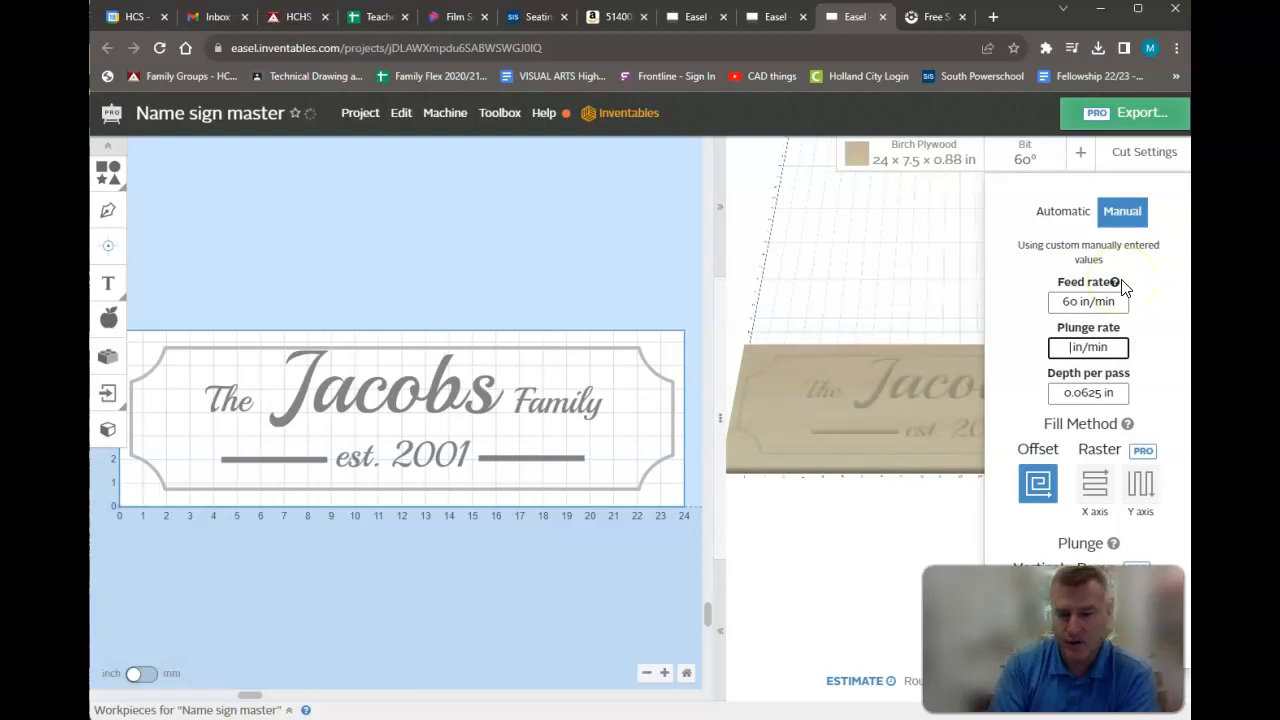
pyautogui.write('20')
pyautogui.click(929, 260)
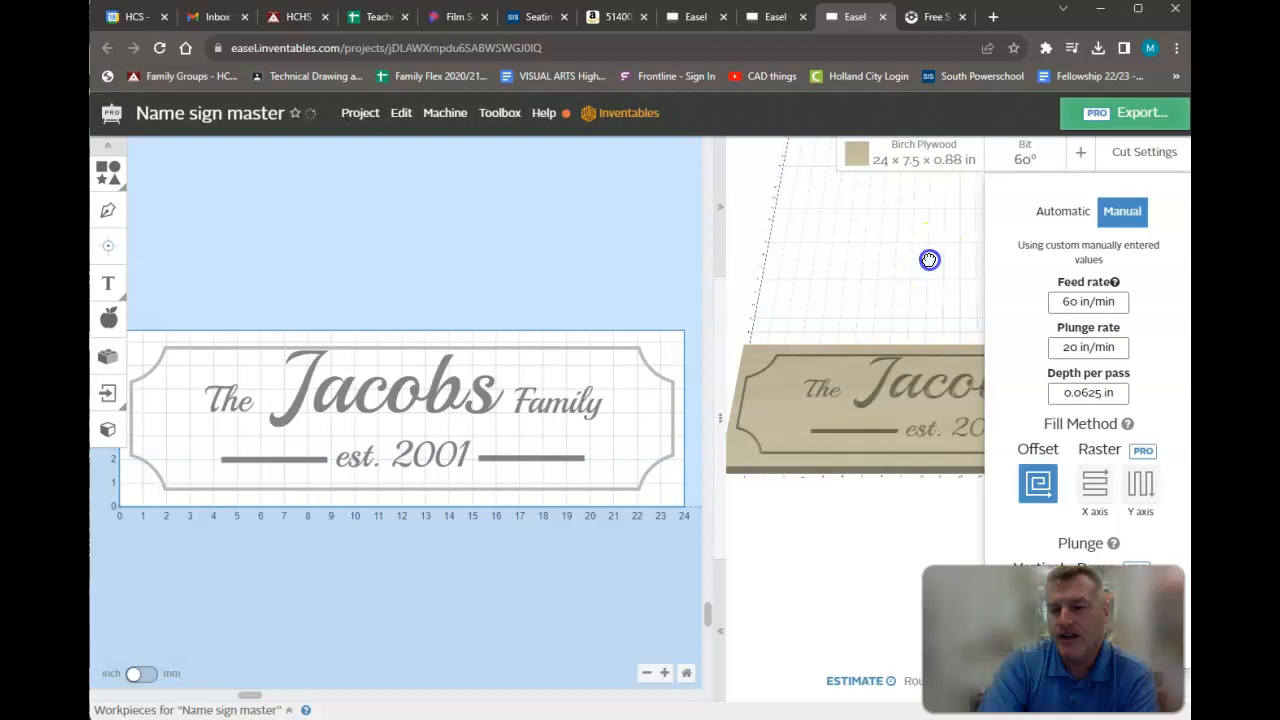
# - Set the depth per pass in the manual cut settings to 0.125 in
pyautogui.click(1106, 160)
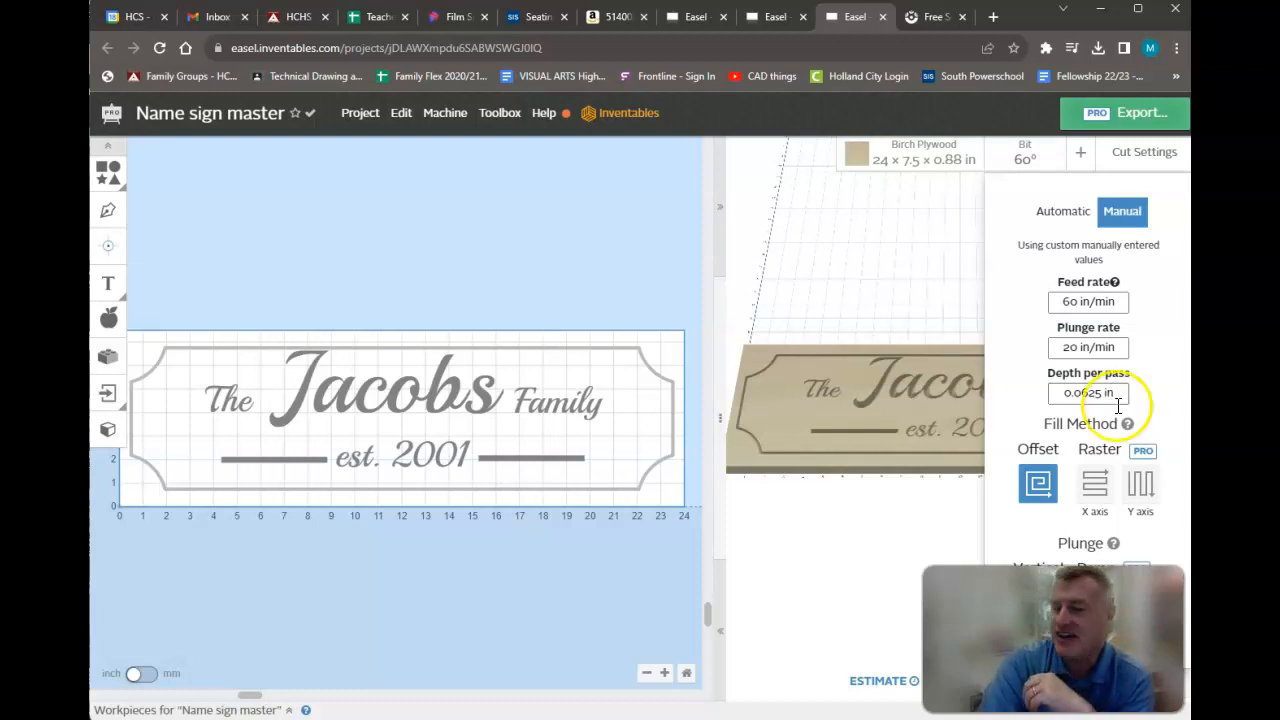
pyautogui.click(1103, 397)
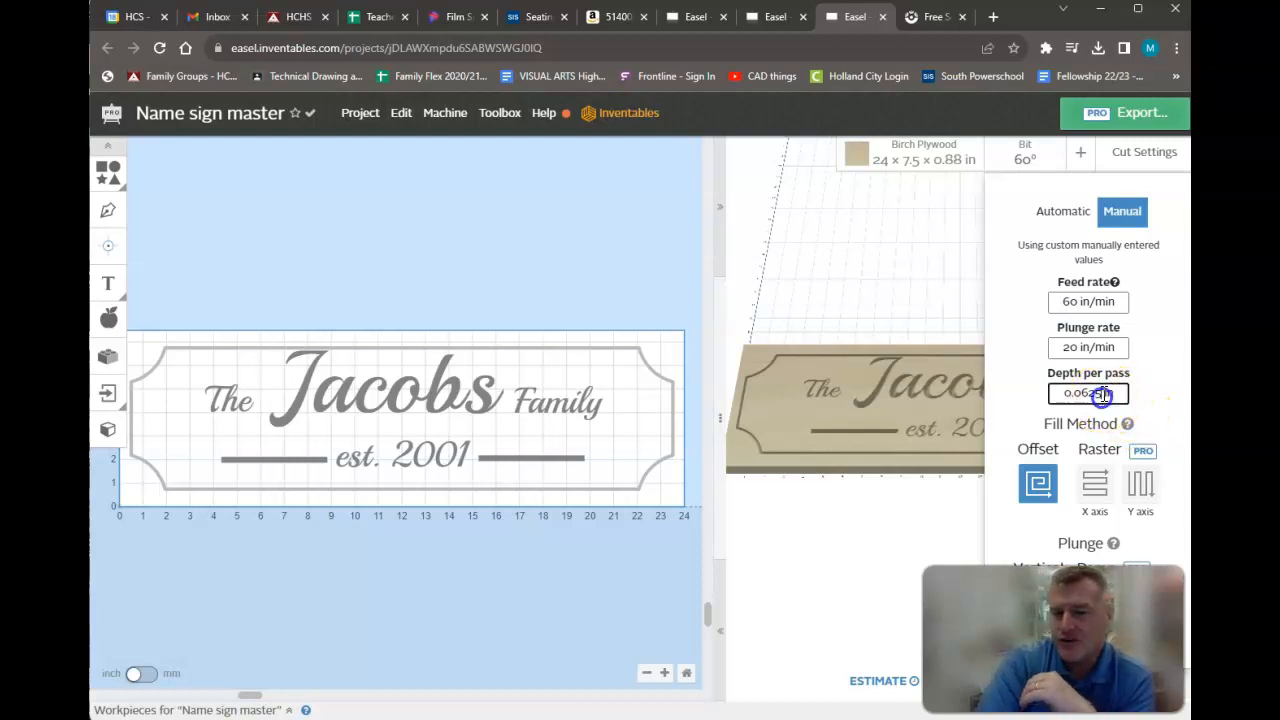
pyautogui.press('BackSpace')
pyautogui.press('BackSpace')
pyautogui.press('BackSpace')
pyautogui.press('BackSpace')
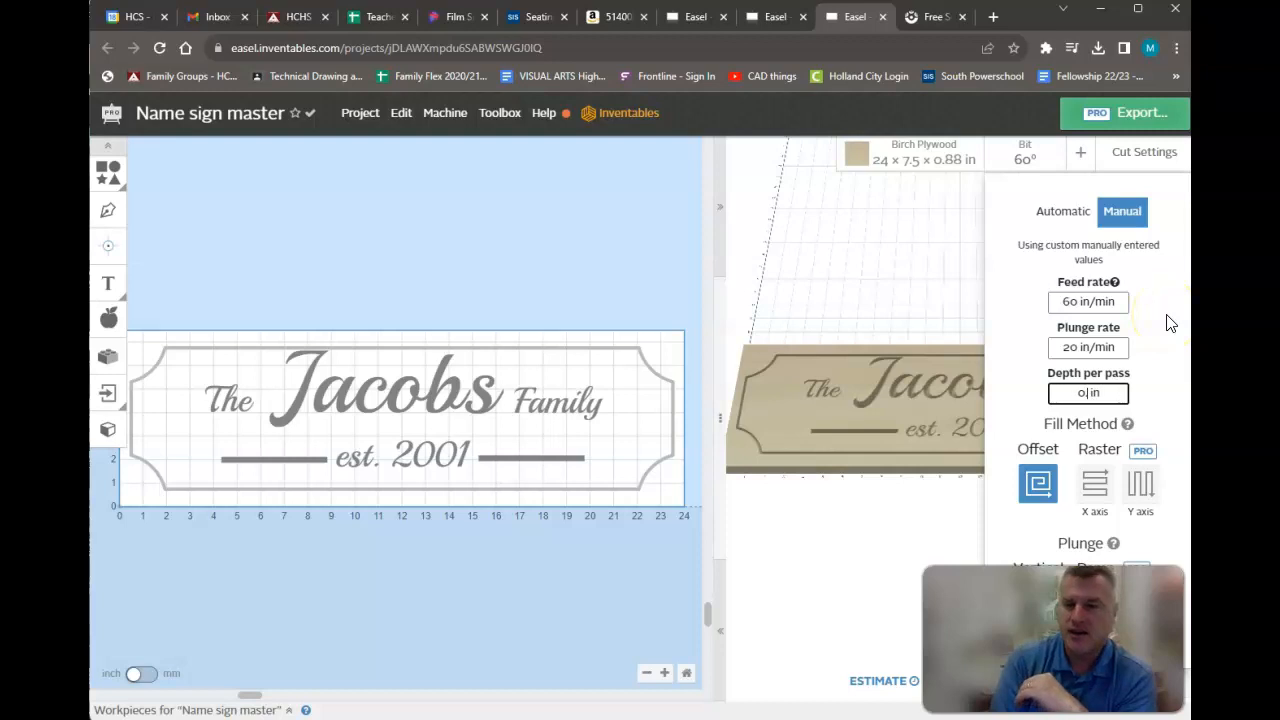
pyautogui.write('125')
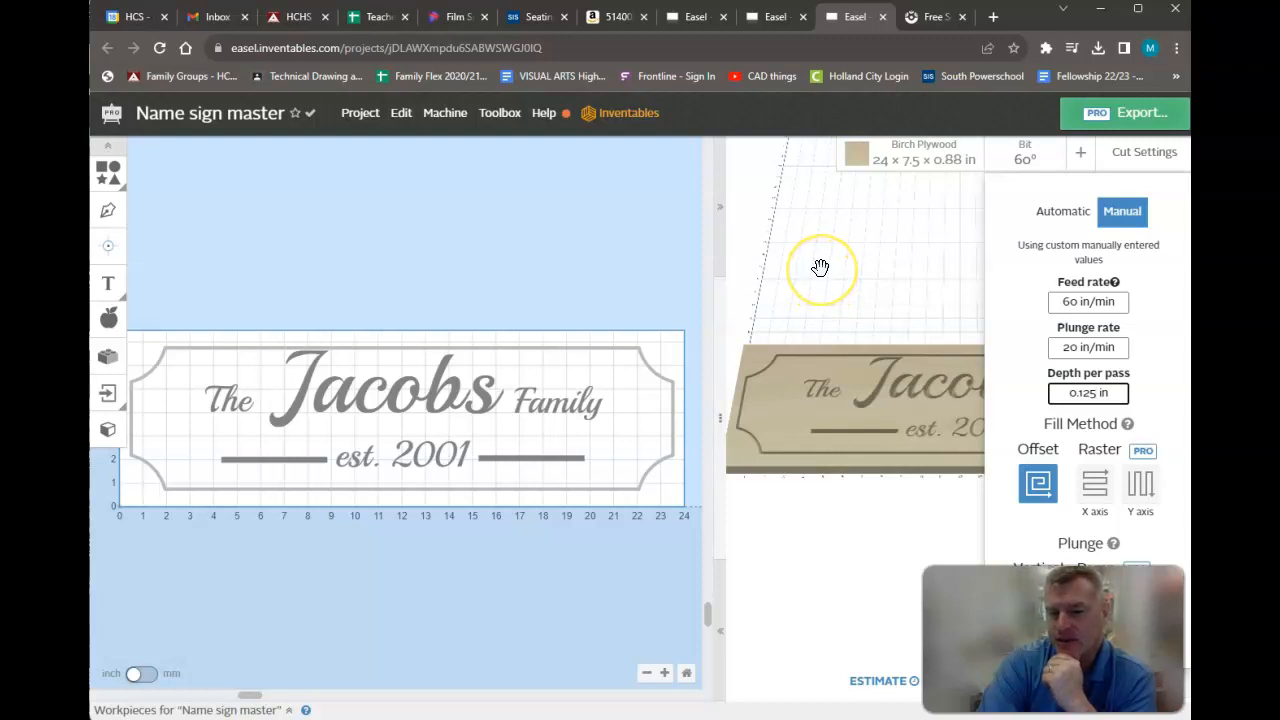
# - Review the Offset and Raster fill methods and the Vertical and Ramp plunge options in the cut settings, and close the settings
pyautogui.click(900, 486)
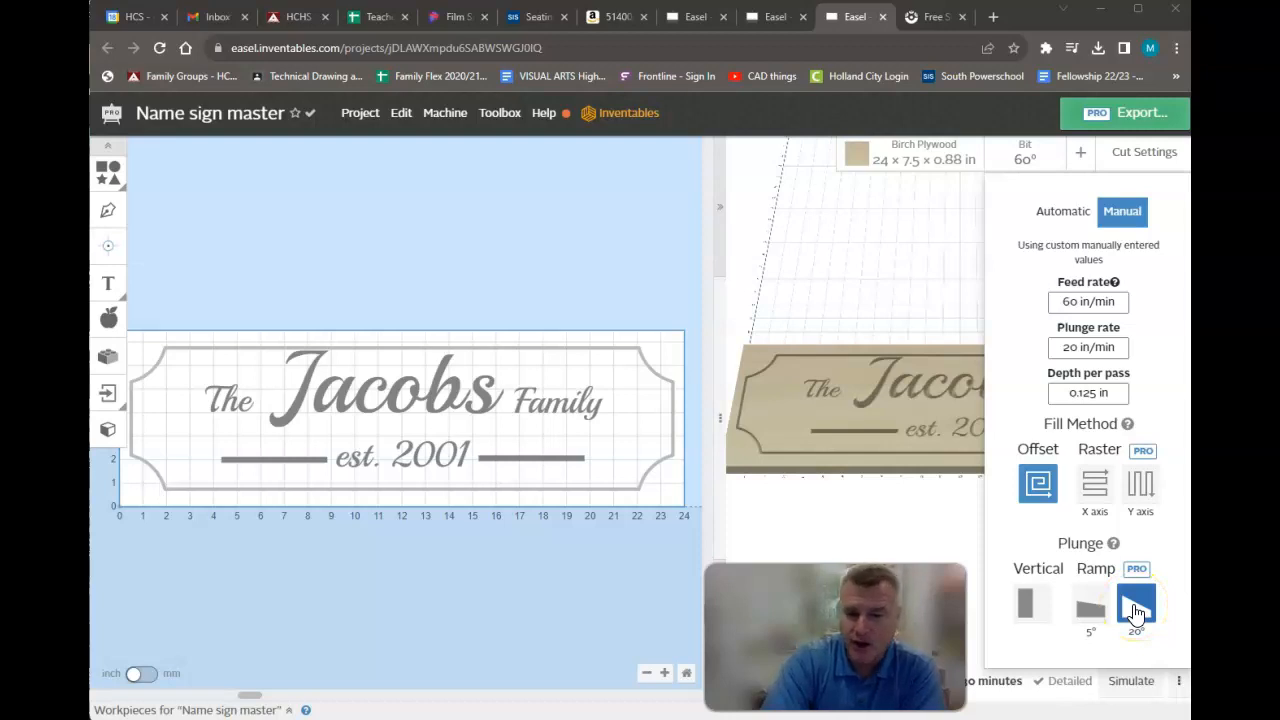
pyautogui.click(1025, 605)
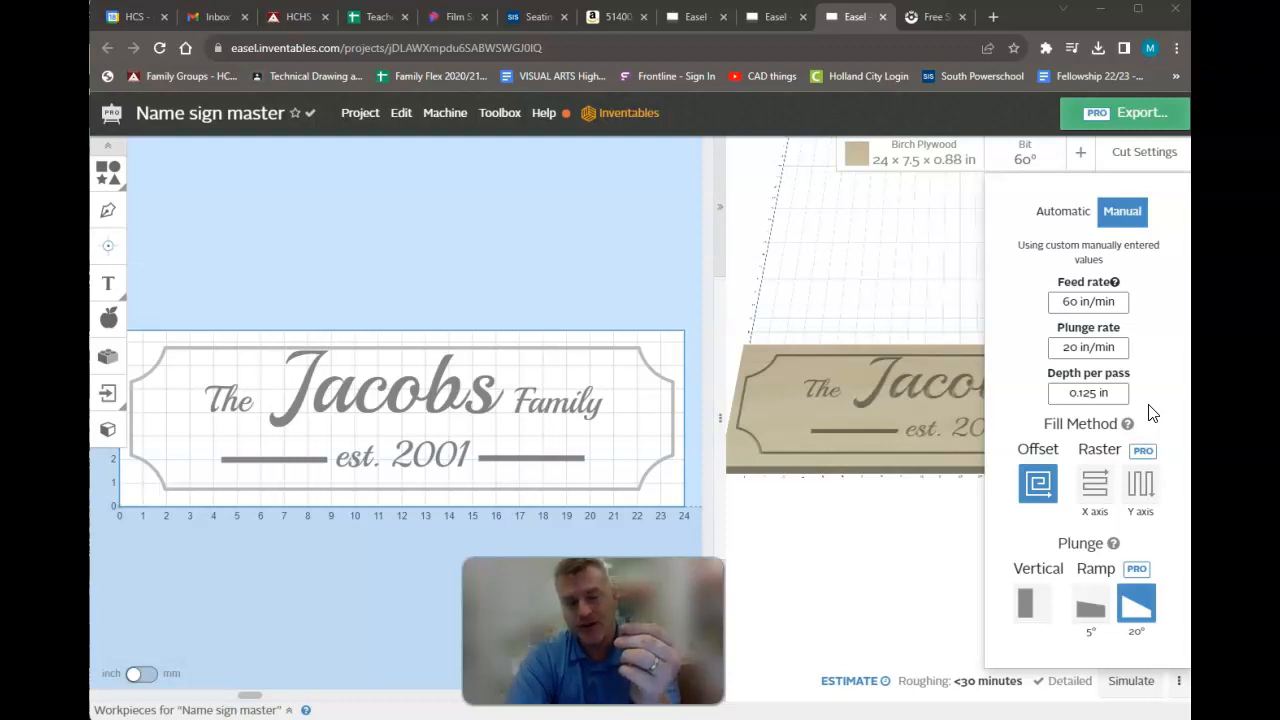
pyautogui.click(1140, 456)
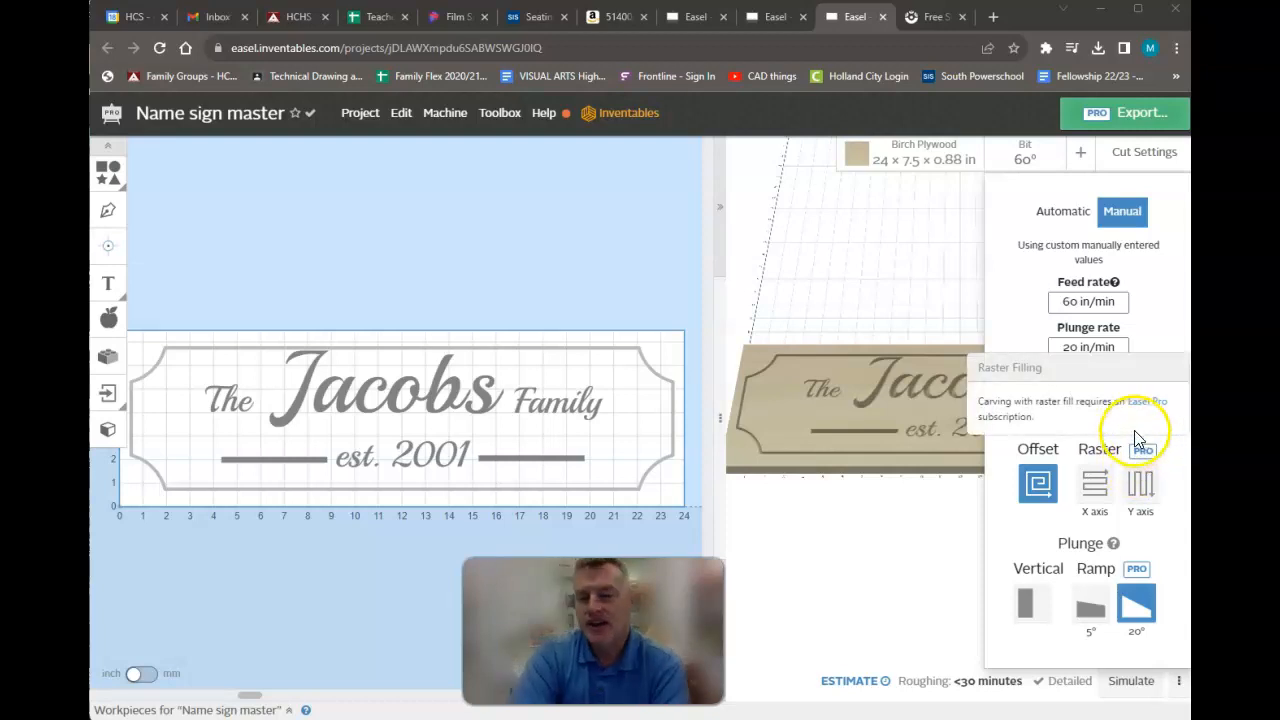
pyautogui.click(894, 606)
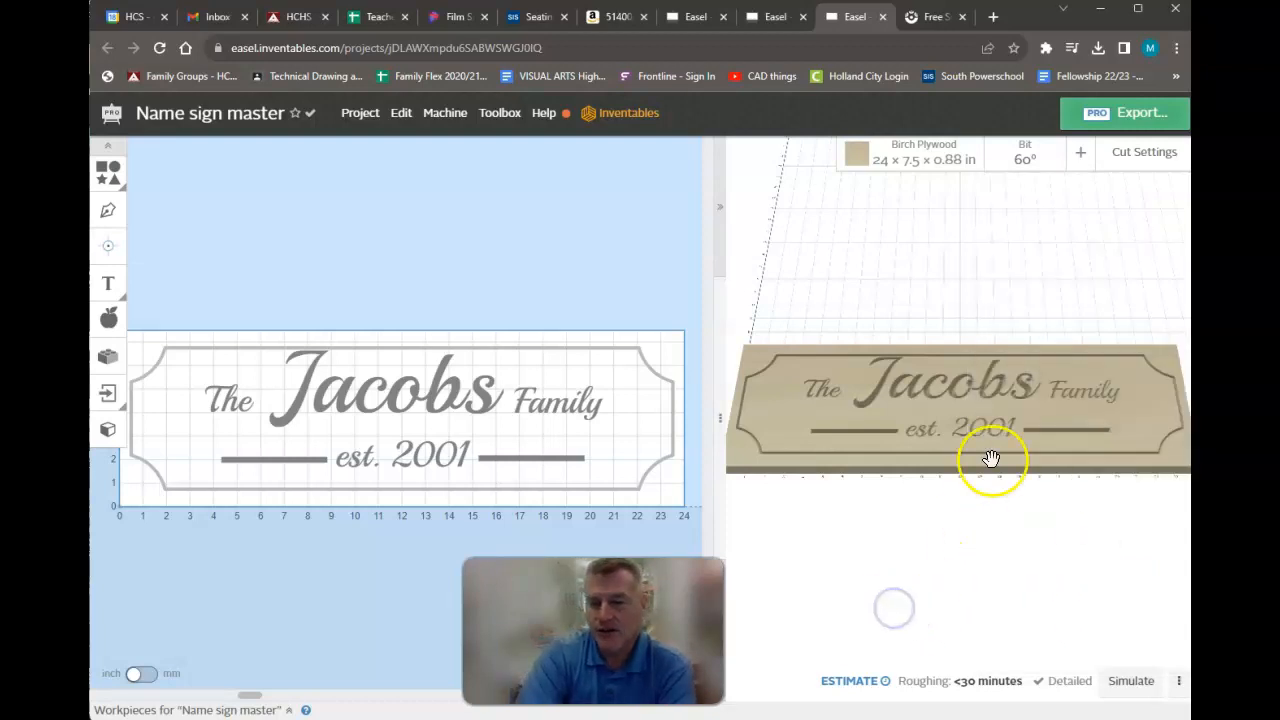
# - Simulate the sign's toolpaths and turn on Product Preview in the 3D view's display options
pyautogui.click(1131, 681)
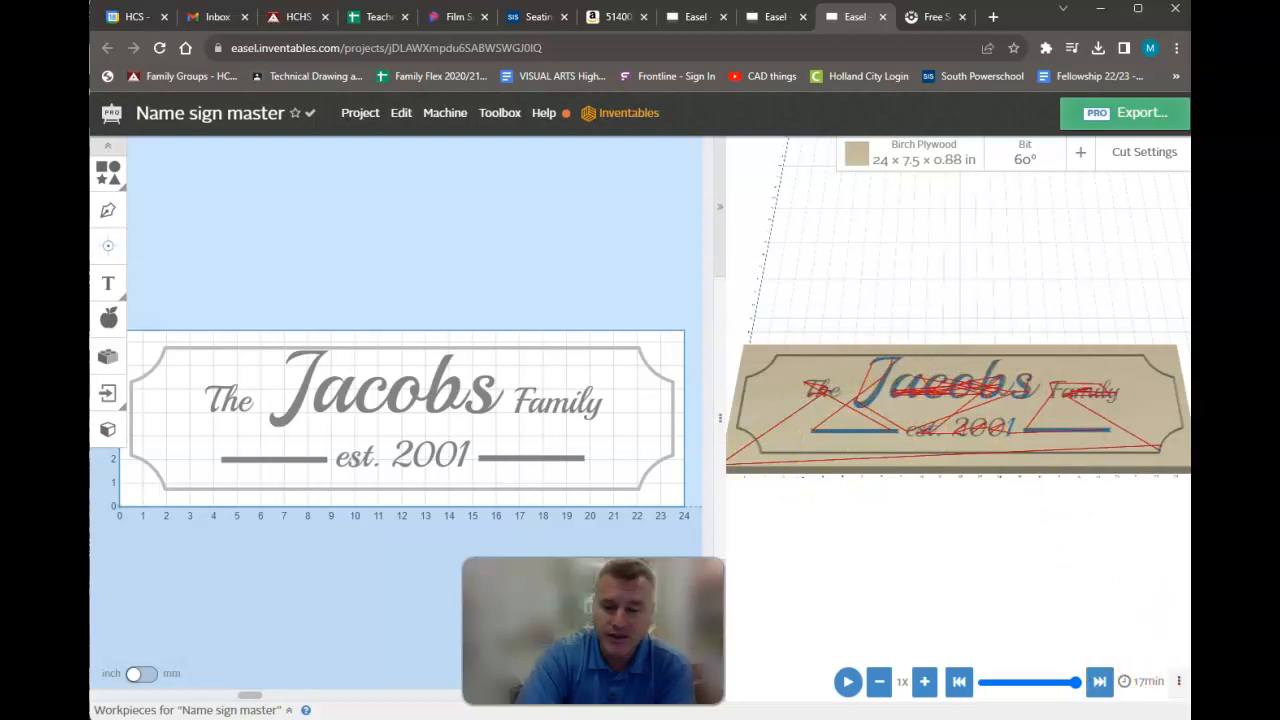
pyautogui.click(1178, 681)
pyautogui.click(1100, 611)
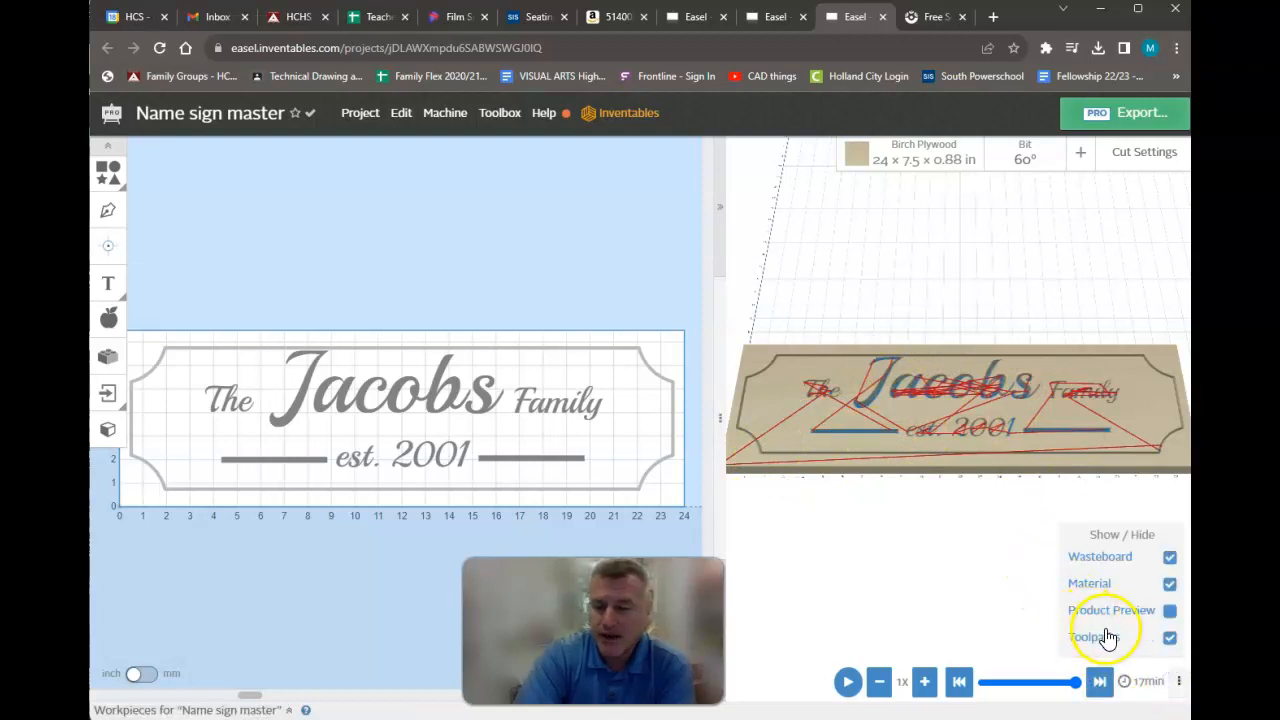
pyautogui.click(1170, 612)
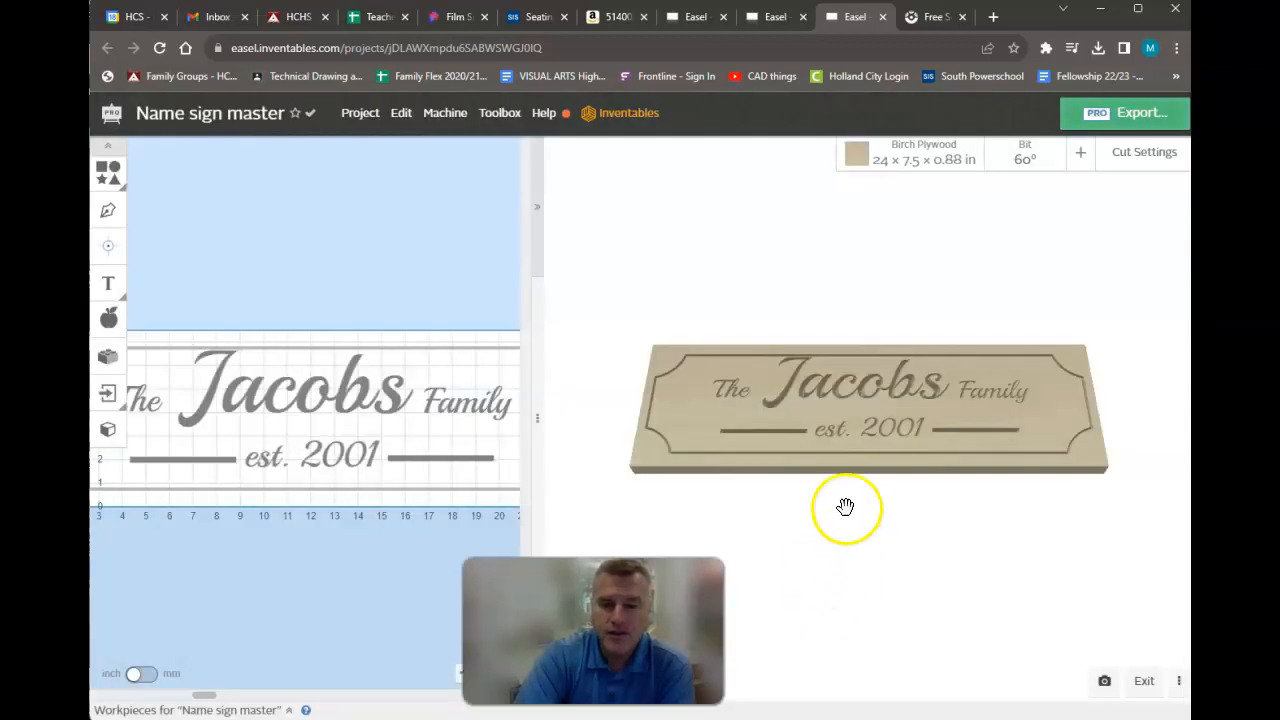
# - Examine the carved Jacobs Family sign in the product preview at an angle and from straight above, and exit the preview
pyautogui.moveTo(854, 309); pyautogui.dragTo(867, 386)
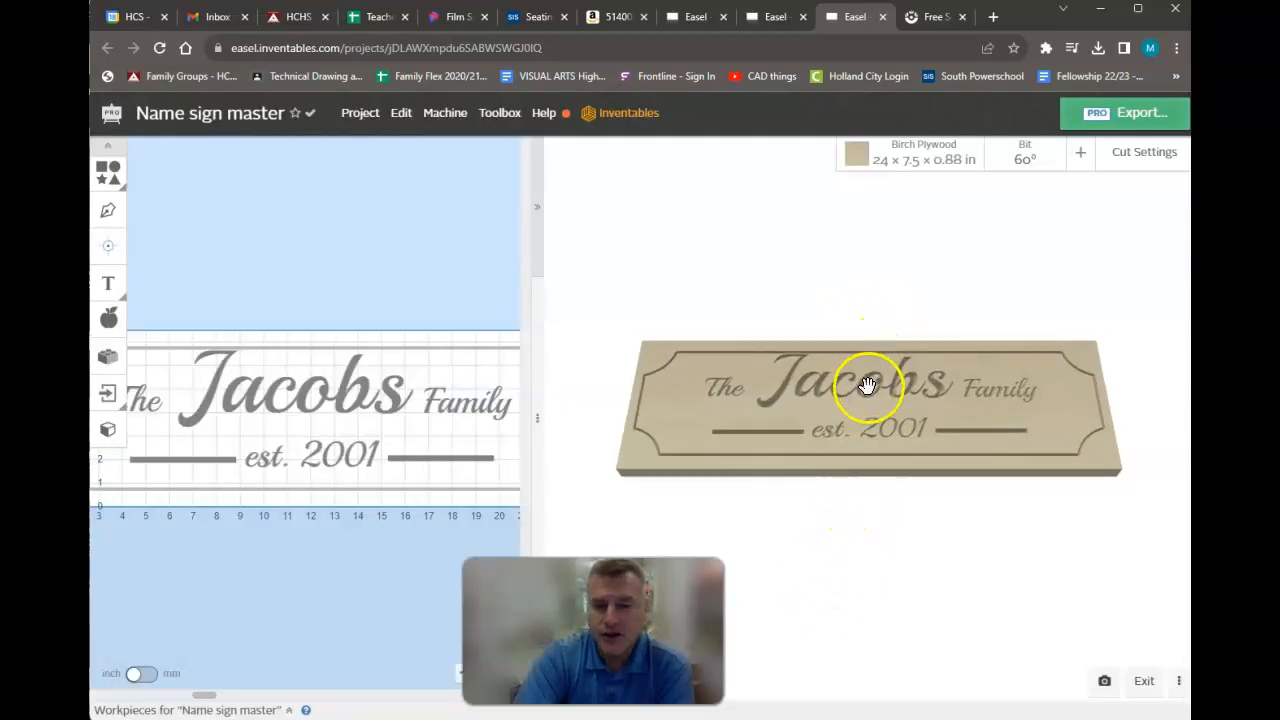
pyautogui.scroll(2, 867, 388)
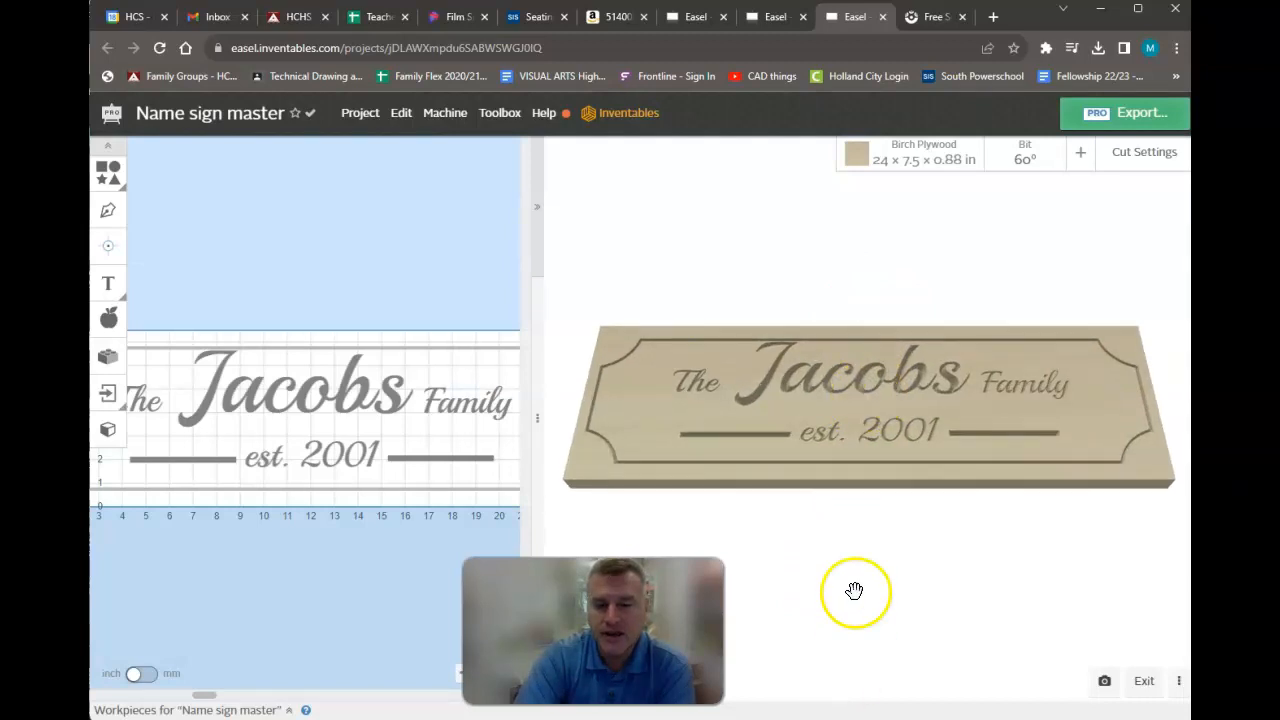
pyautogui.moveTo(869, 543); pyautogui.dragTo(869, 663)
pyautogui.moveTo(866, 549); pyautogui.dragTo(884, 571)
pyautogui.scroll(2, 884, 563)
pyautogui.scroll(-1, 884, 562)
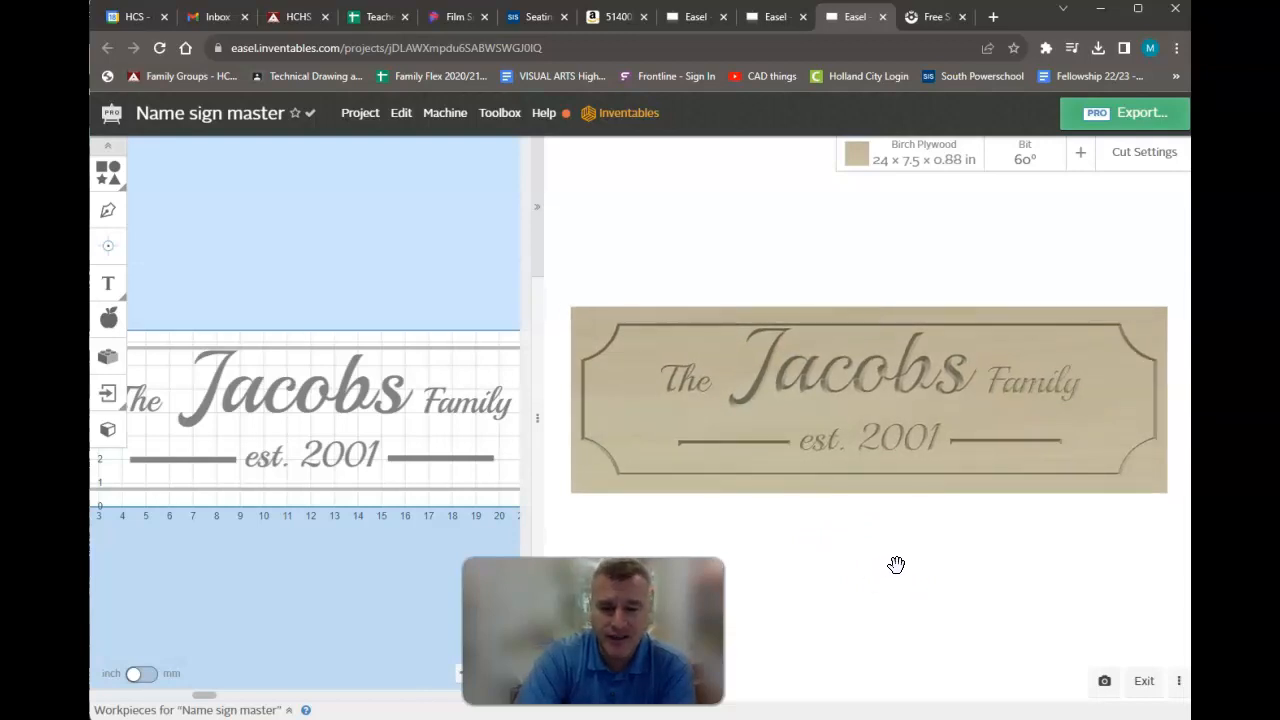
pyautogui.moveTo(897, 564); pyautogui.dragTo(916, 548)
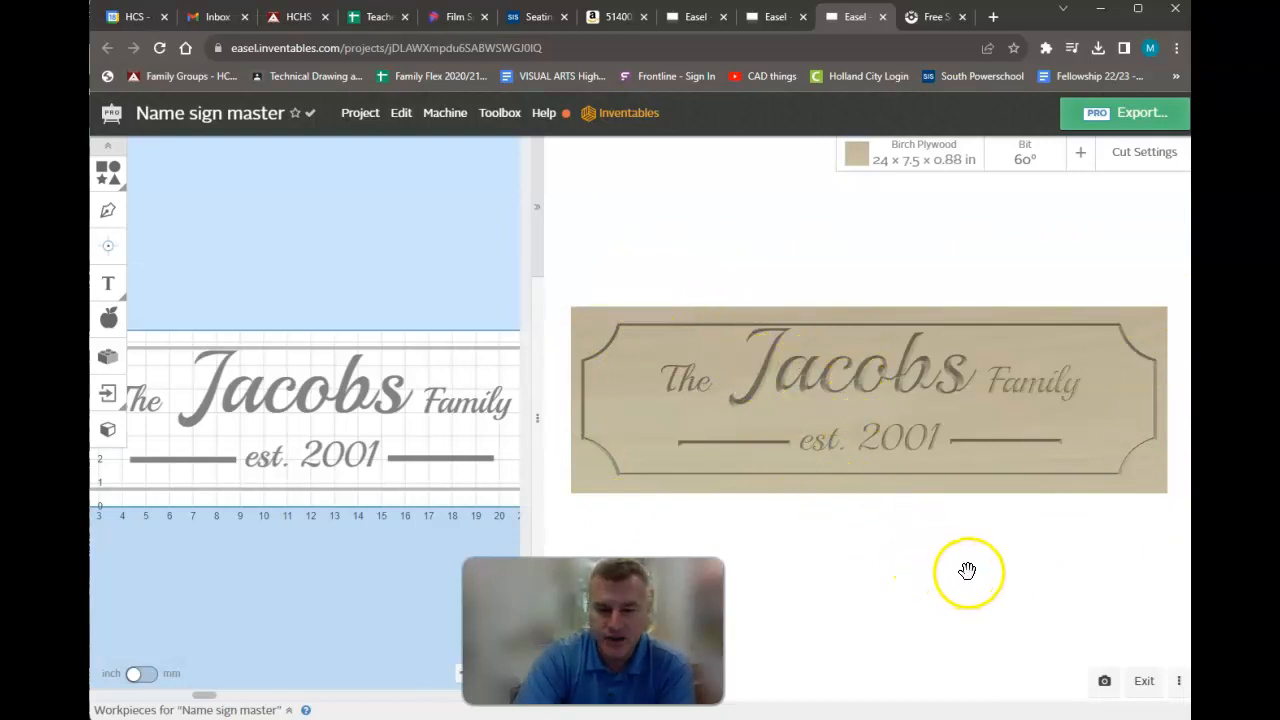
pyautogui.click(1148, 682)
pyautogui.scroll(-3, 972, 525)
pyautogui.scroll(-1, 975, 518)
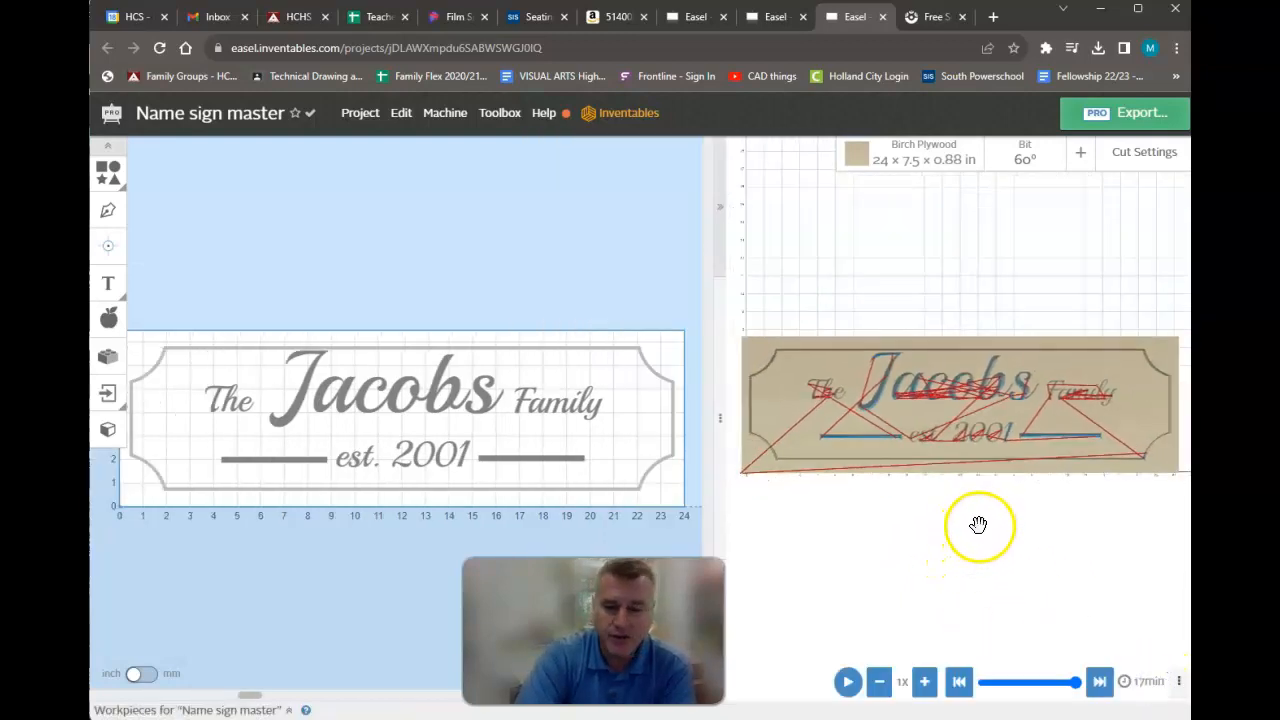